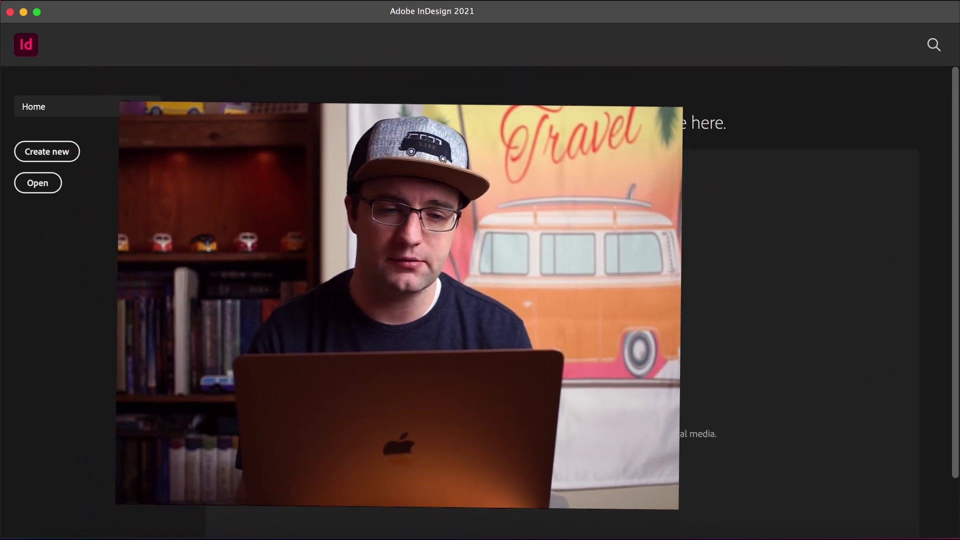
- Create a new single-page Letter document (8.5 × 11 in) with units set to inches
left_click(58, 152)
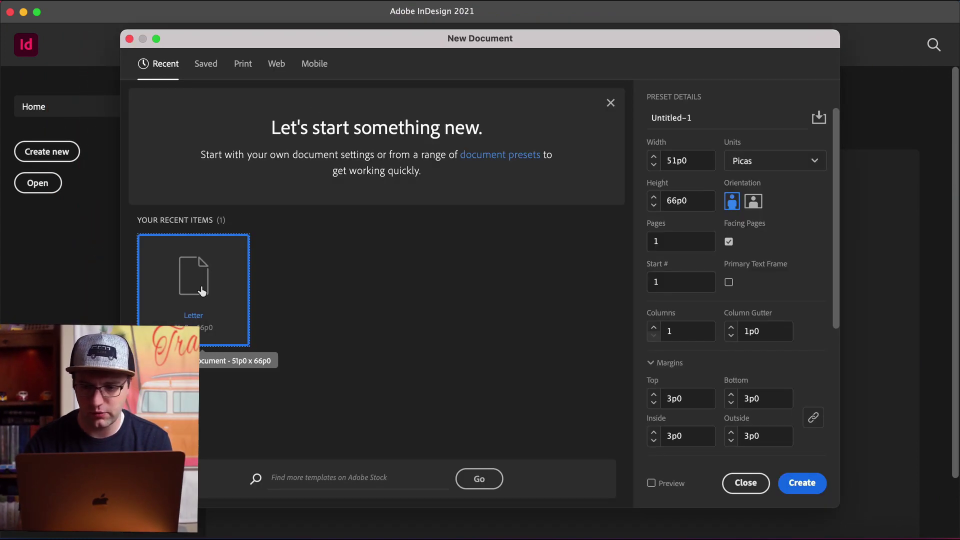
left_click(809, 164)
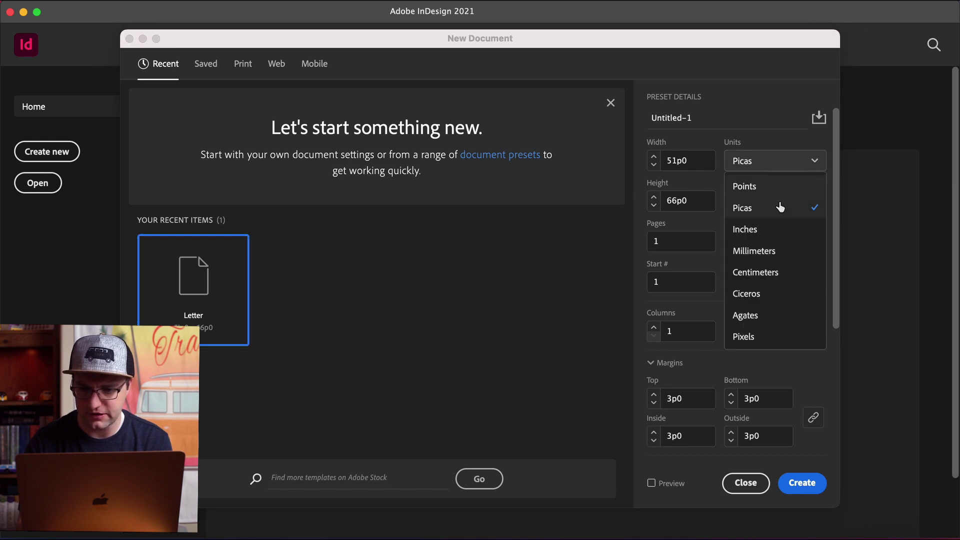
left_click(776, 231)
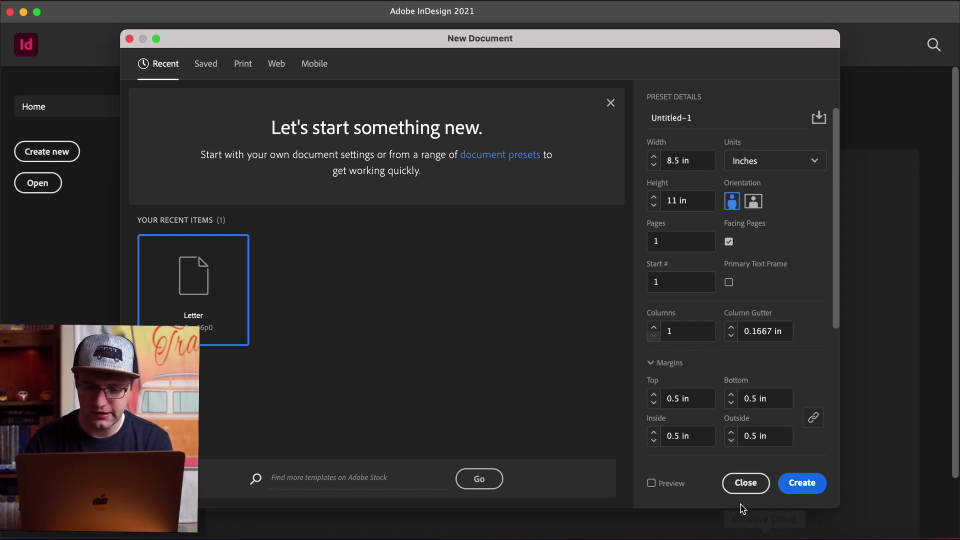
left_click(796, 485)
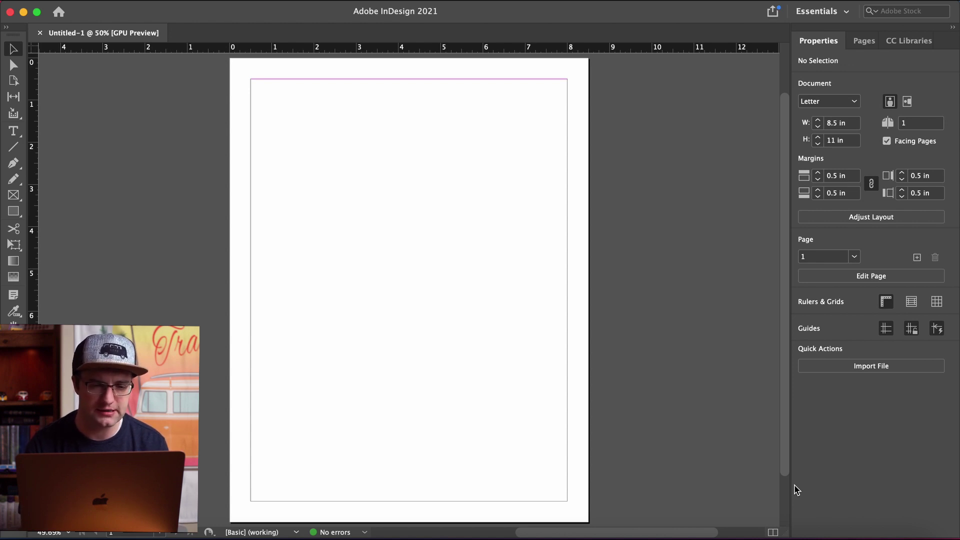
- Draw a text frame filling the page margins and fill it with placeholder text
scroll(524, 290, "down", 2)
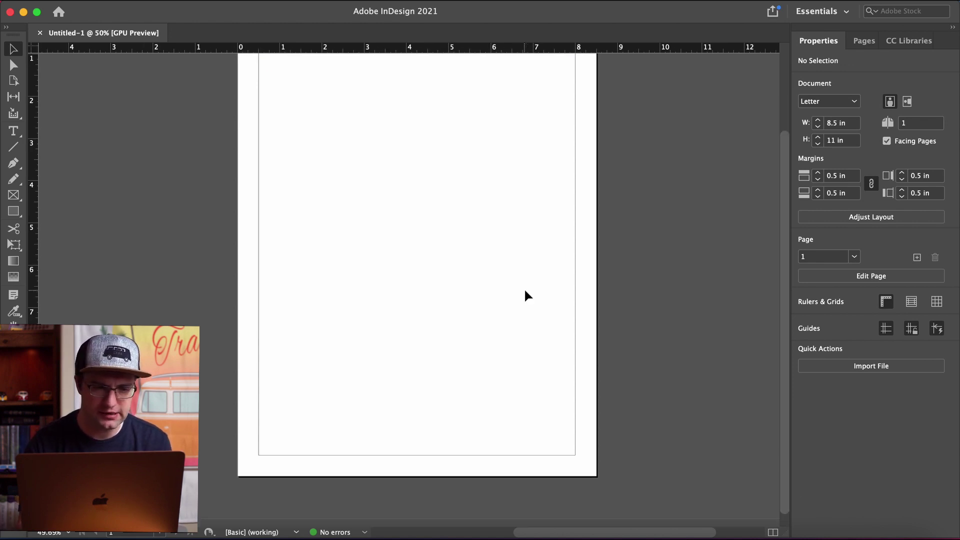
scroll(525, 291, "up", 1)
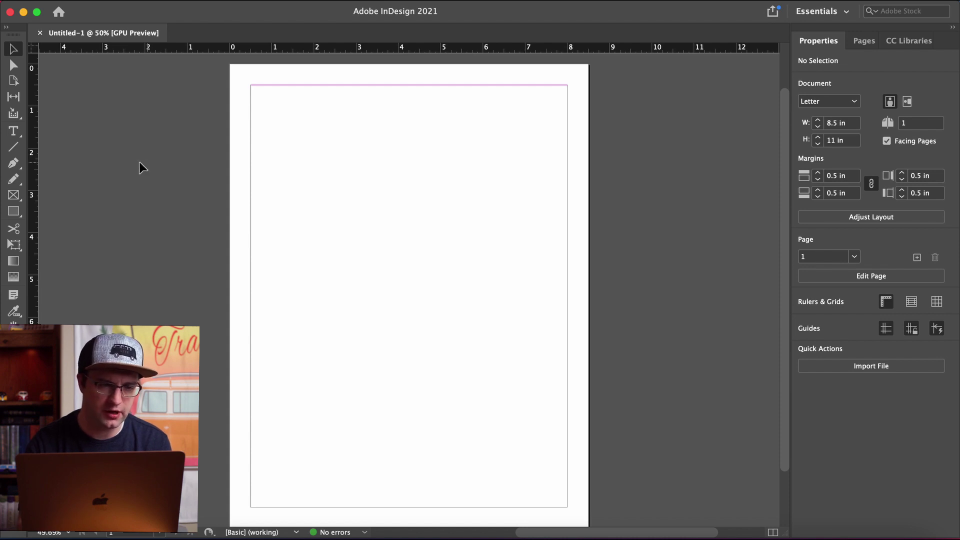
key("t")
left_click_drag(251, 86, 564, 437)
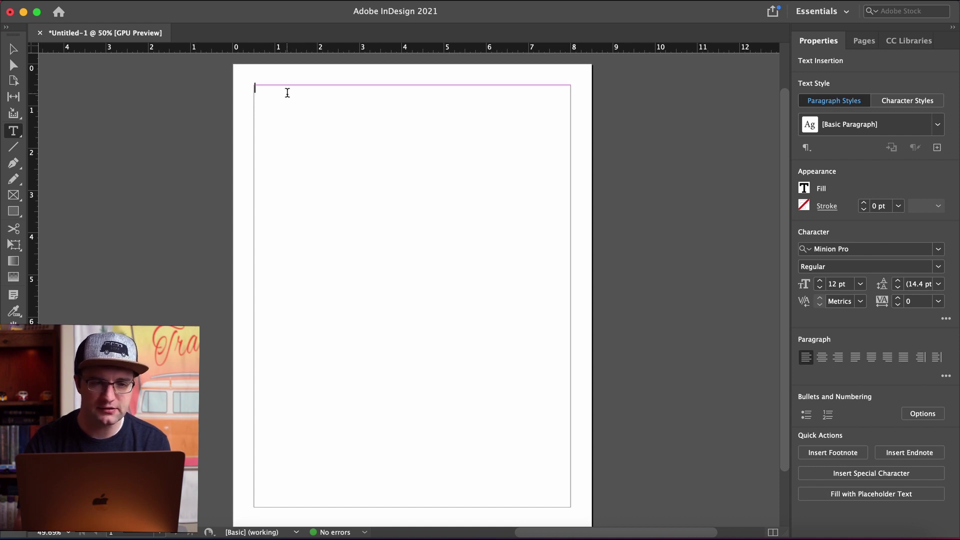
left_click(190, 0)
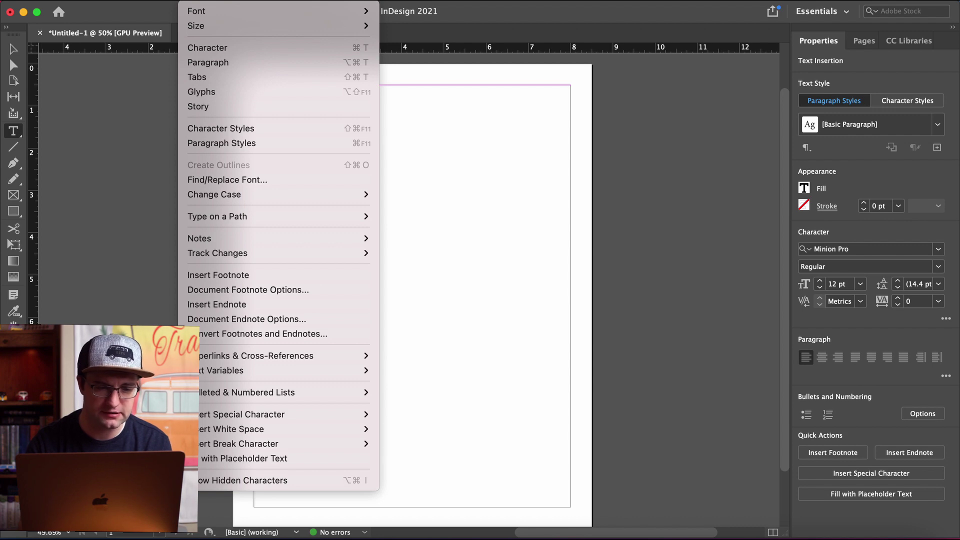
left_click(319, 458)
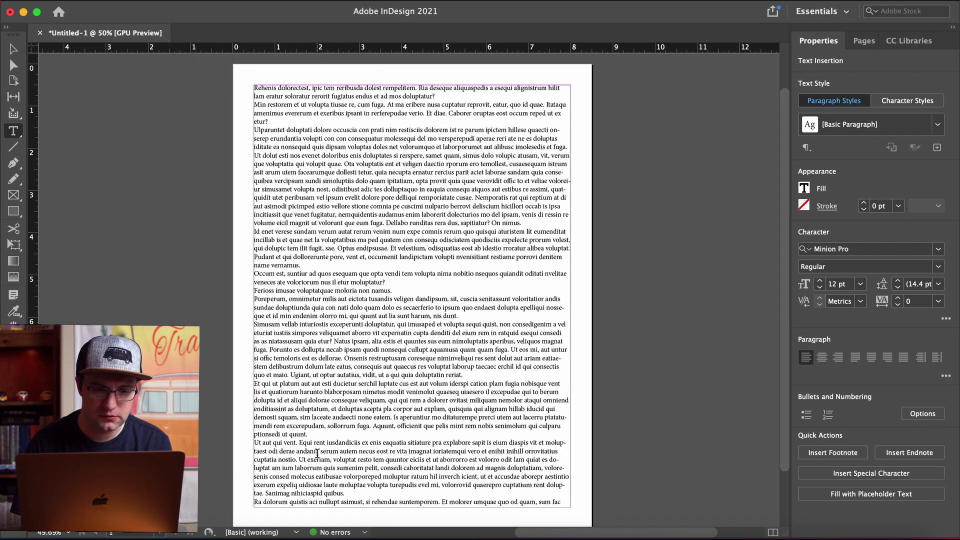
scroll(317, 454, "down", 2)
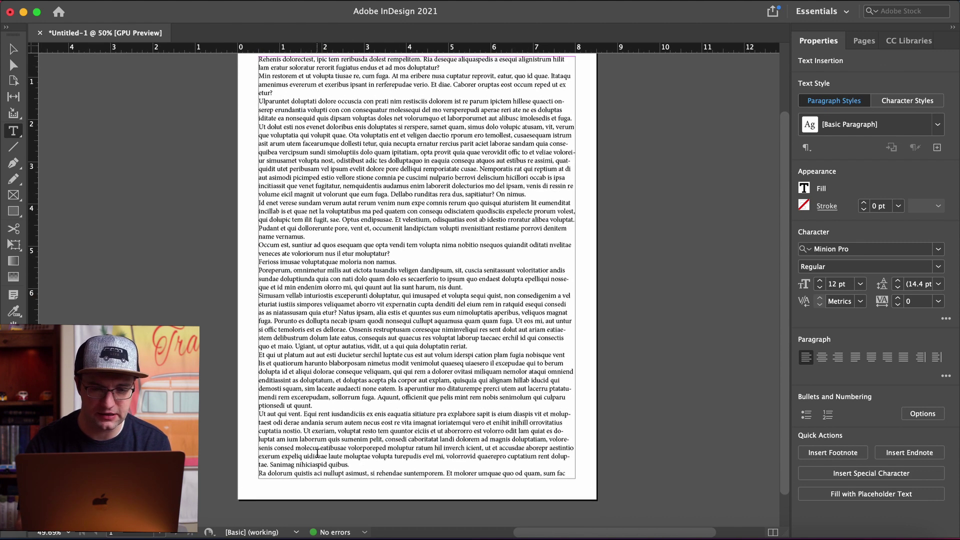
scroll(316, 453, "up", 1)
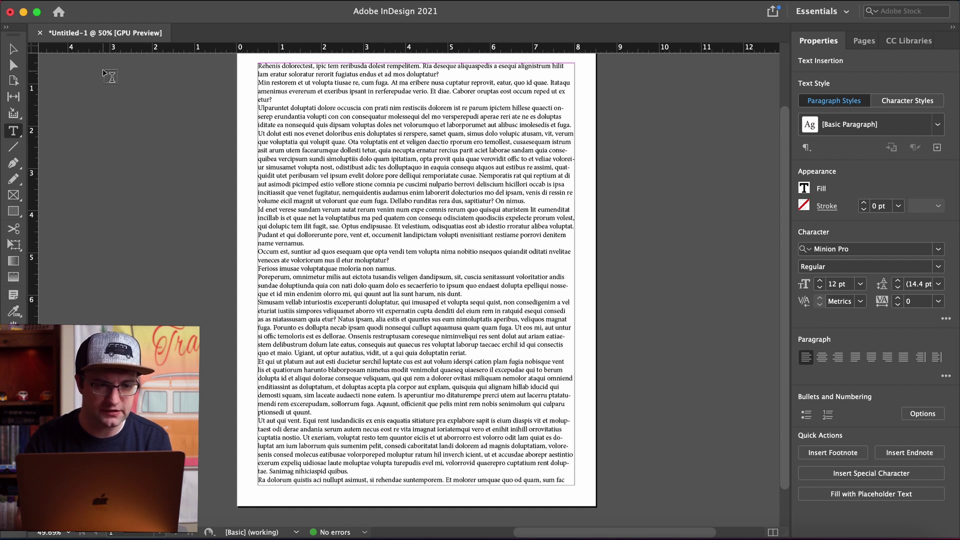
- Place the tree PNG image in a frame drawn over the placeholder text
key("Escape")
left_click(103, 84)
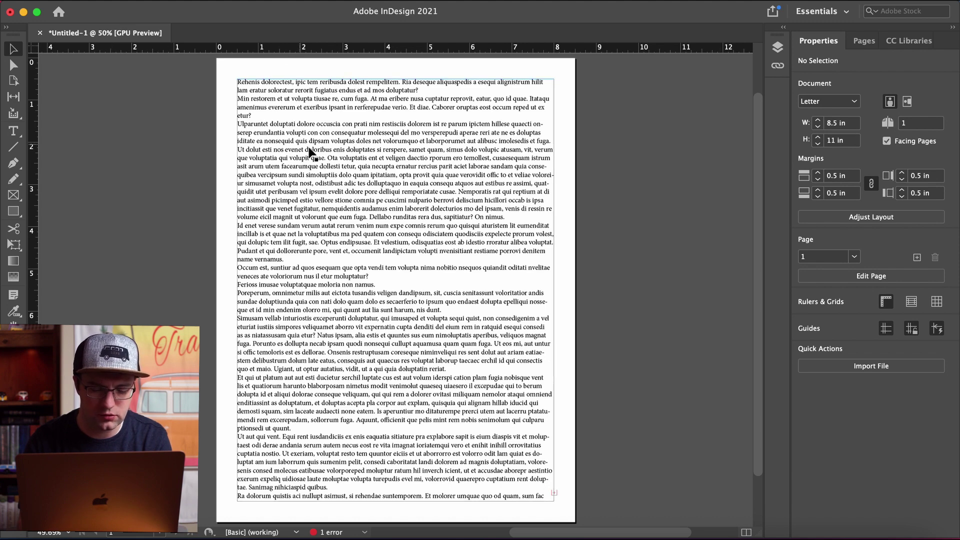
key("super+d")
left_click(425, 133)
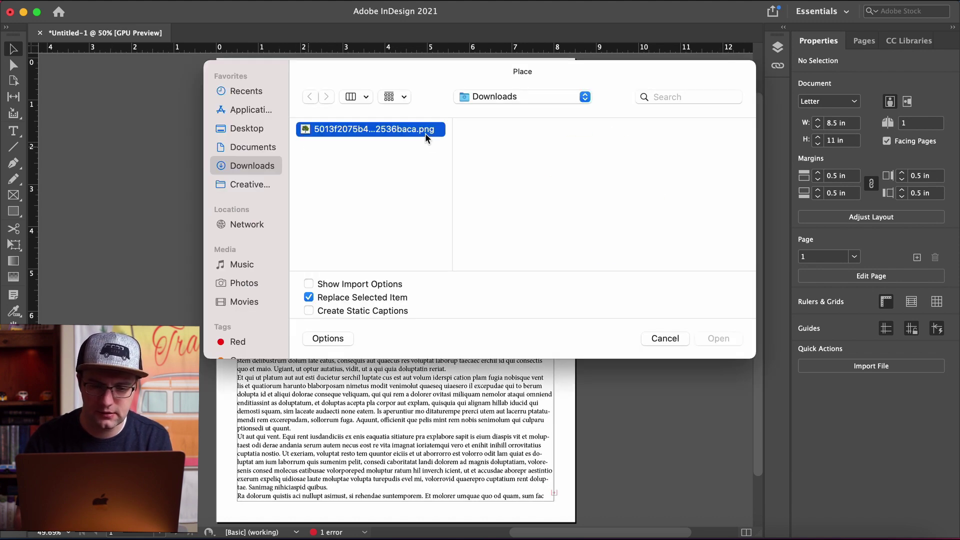
left_click(719, 338)
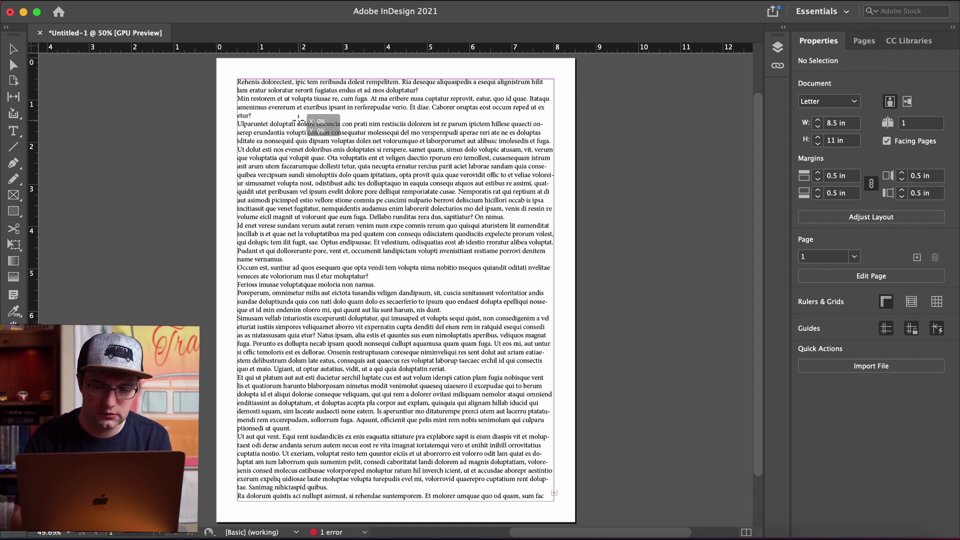
left_click_drag(299, 122, 456, 251)
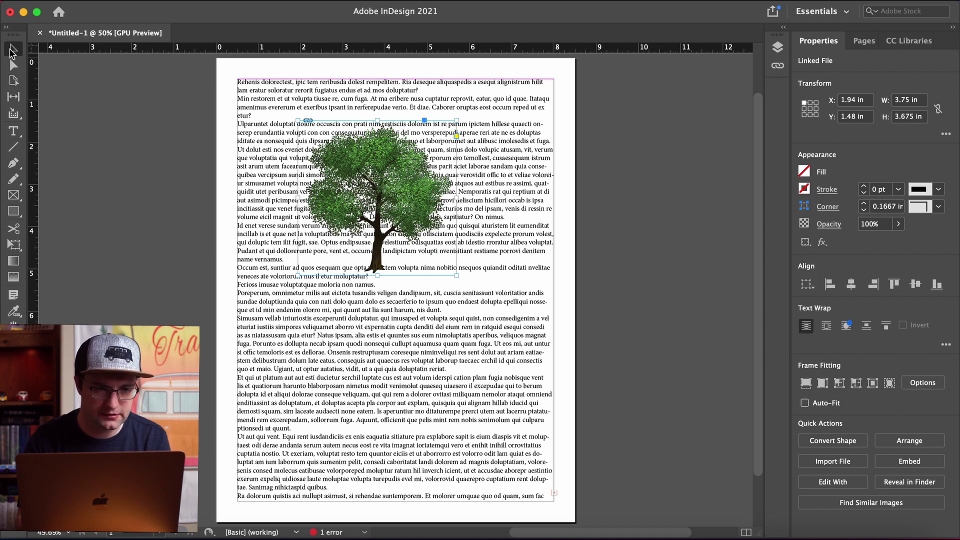
- Move the tree image down and to the right on the page
left_click_drag(422, 197, 471, 233)
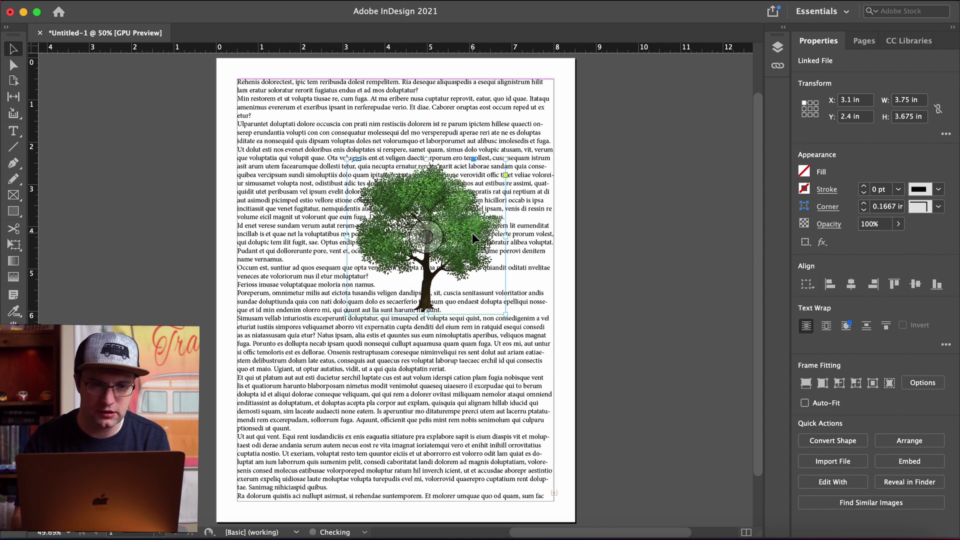
scroll(438, 203, "up", 6)
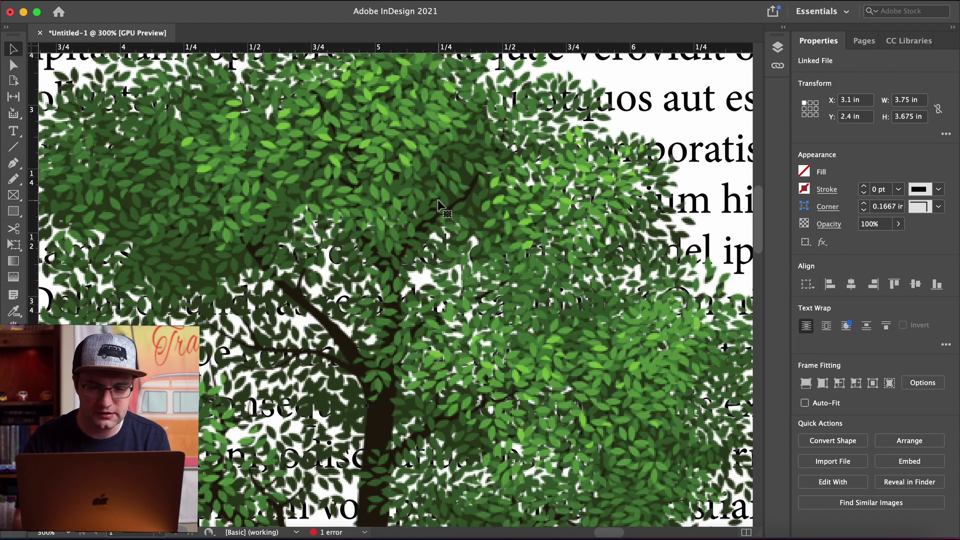
scroll(438, 202, "down", 6)
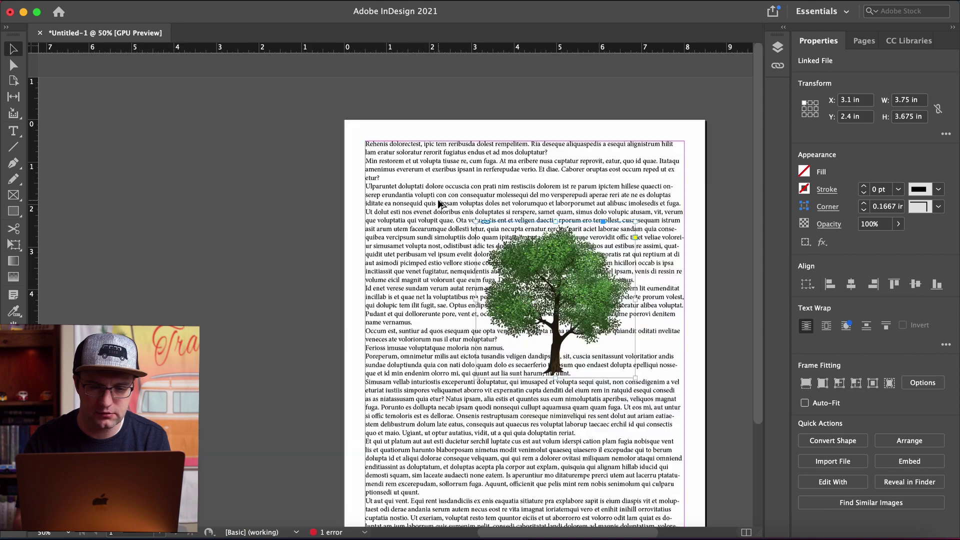
scroll(437, 203, "up", 2)
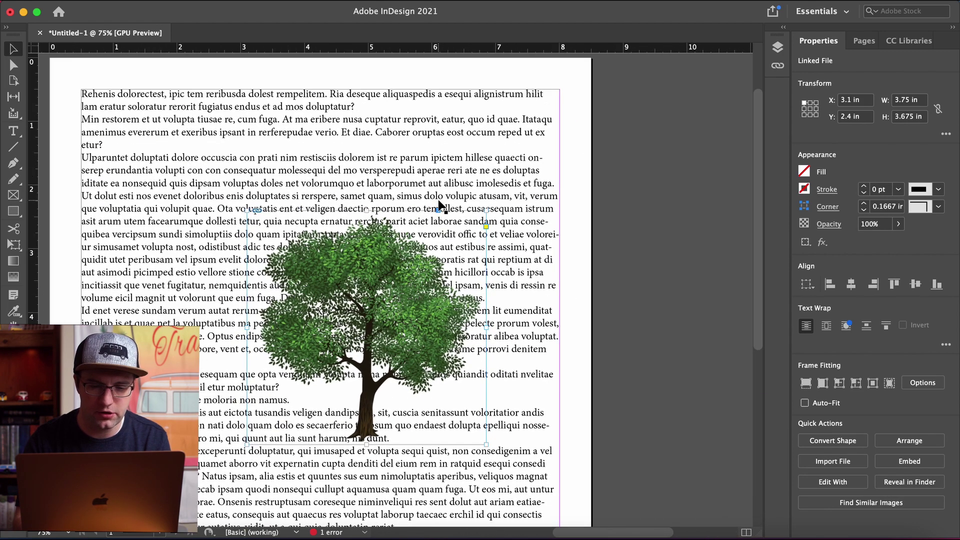
scroll(439, 204, "down", 2)
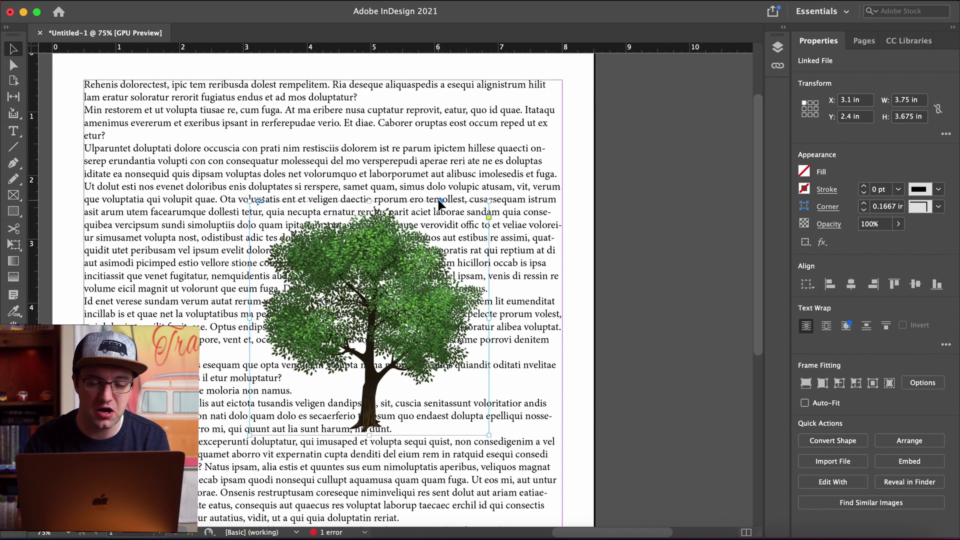
scroll(376, 314, "up", 2)
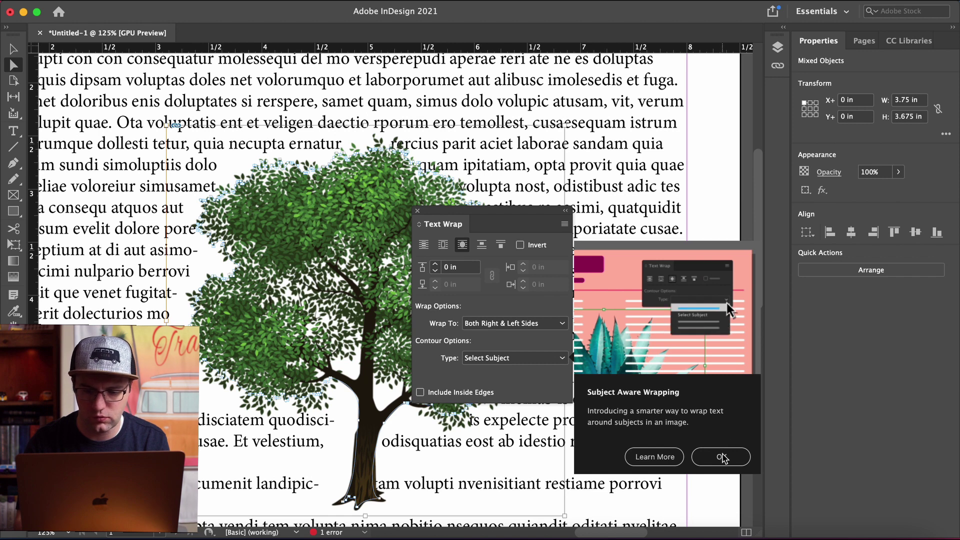
- Dismiss the subject-aware wrap intro and widen the text wrap offset around the tree
left_click(722, 455)
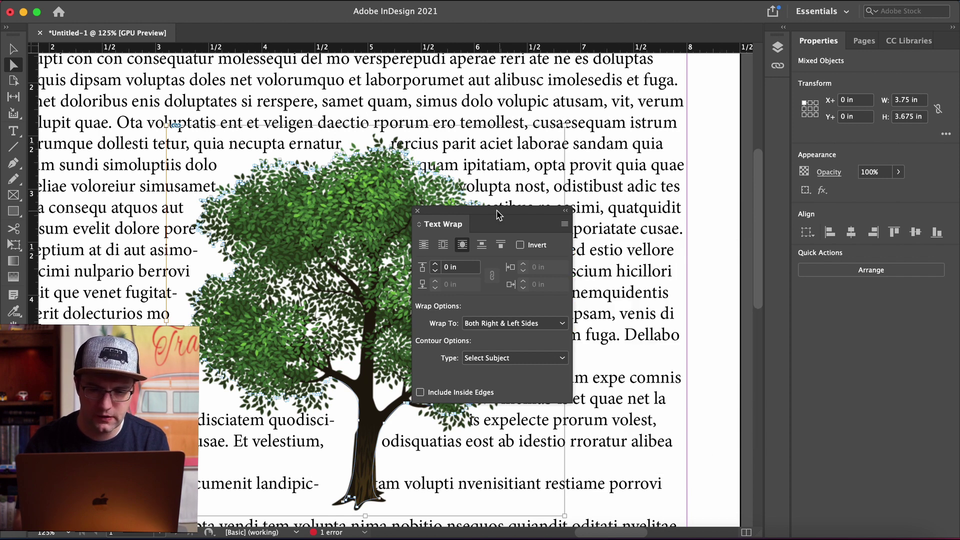
left_click_drag(497, 209, 665, 125)
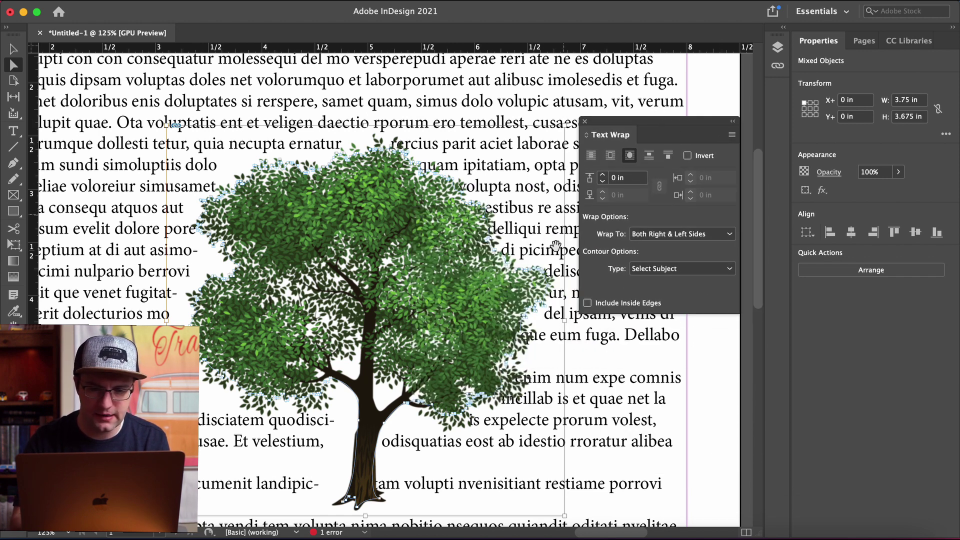
left_click(603, 175)
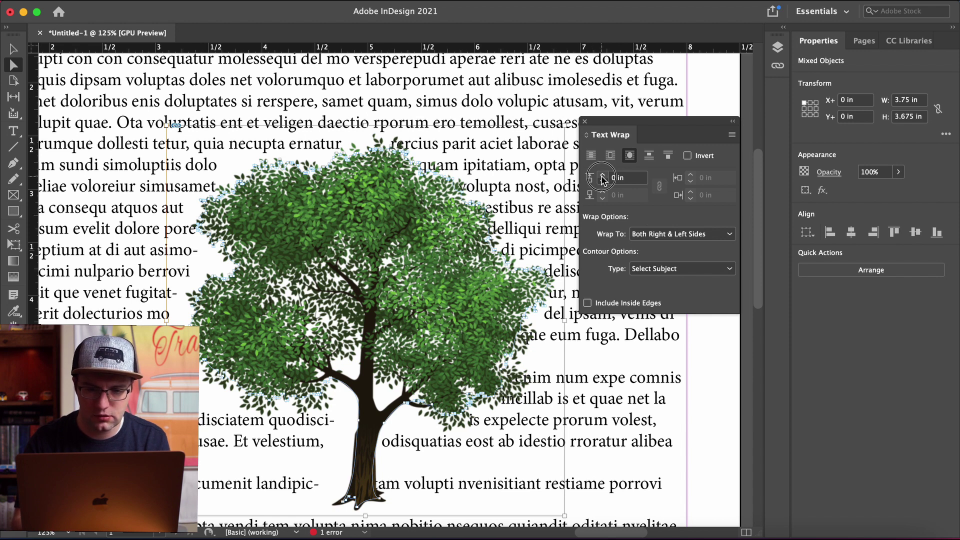
left_click(602, 175)
left_click(602, 176)
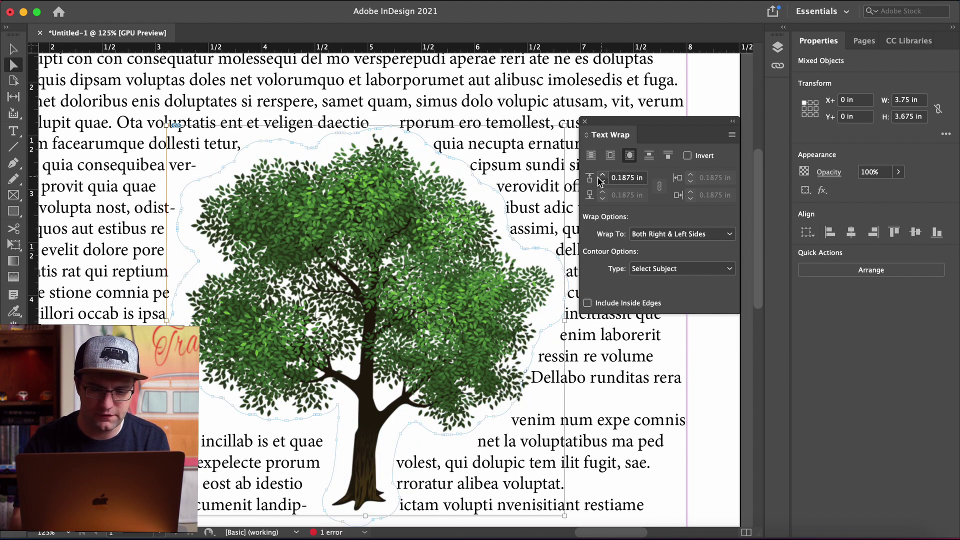
scroll(320, 244, "down", 2)
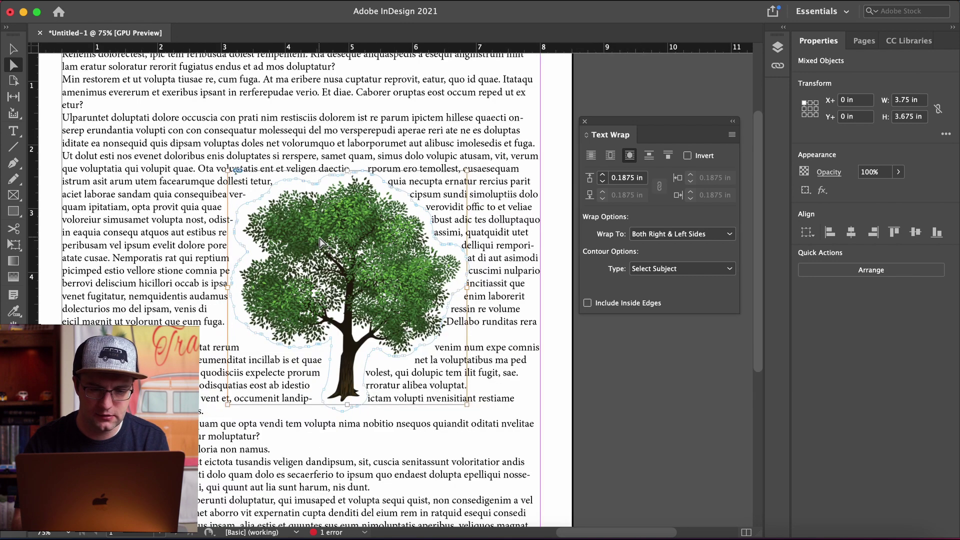
scroll(322, 244, "down", 1)
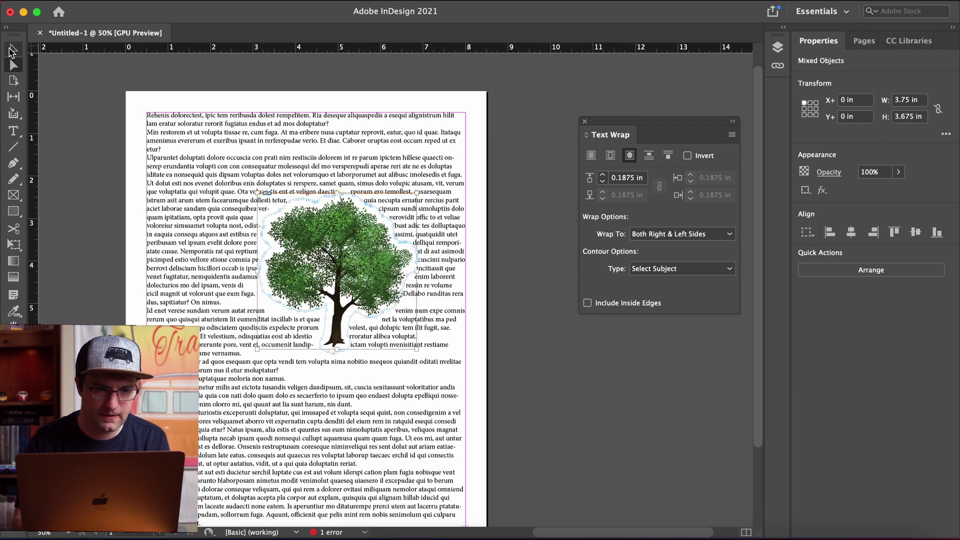
- Move the tree frame to about X 2.16 in, Y 4.44 in so text rewraps mid-page
key("v")
left_click(315, 271)
left_click_drag(339, 258, 279, 242)
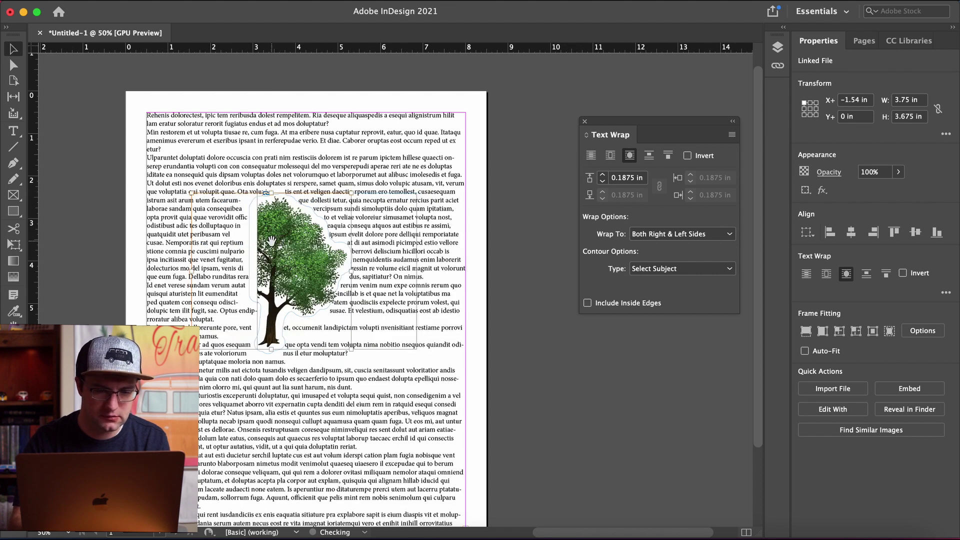
key("super+z")
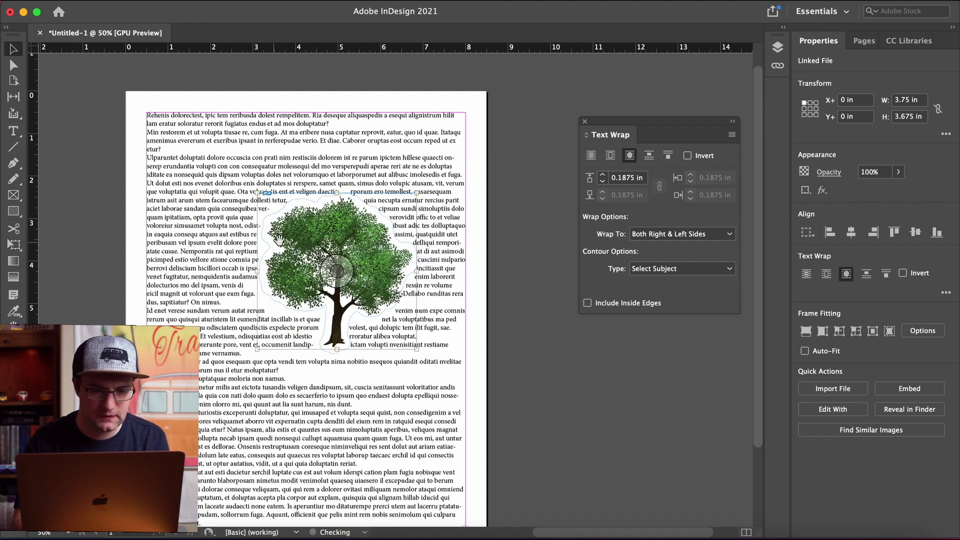
left_click(103, 210)
left_click(322, 226)
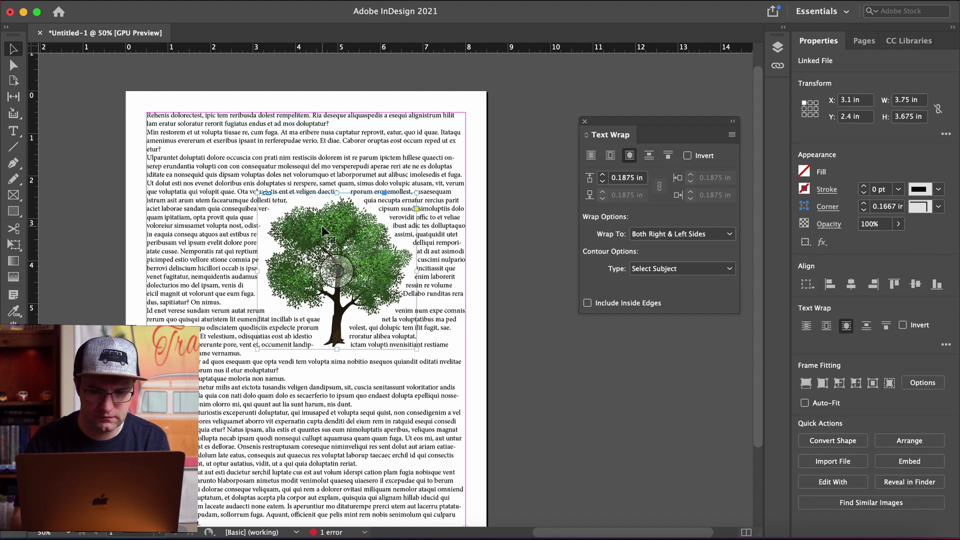
left_click_drag(322, 226, 243, 299)
left_click_drag(294, 234, 296, 330)
scroll(296, 328, "down", 2)
scroll(295, 328, "left", 2)
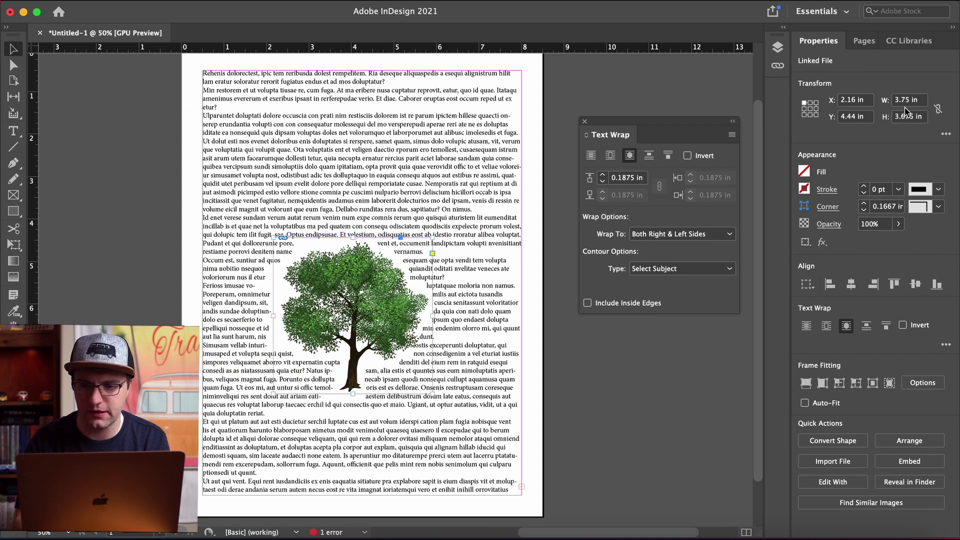
- Add pages from the Pages panel until the document has 10 pages in 6 spreads
left_click(864, 41)
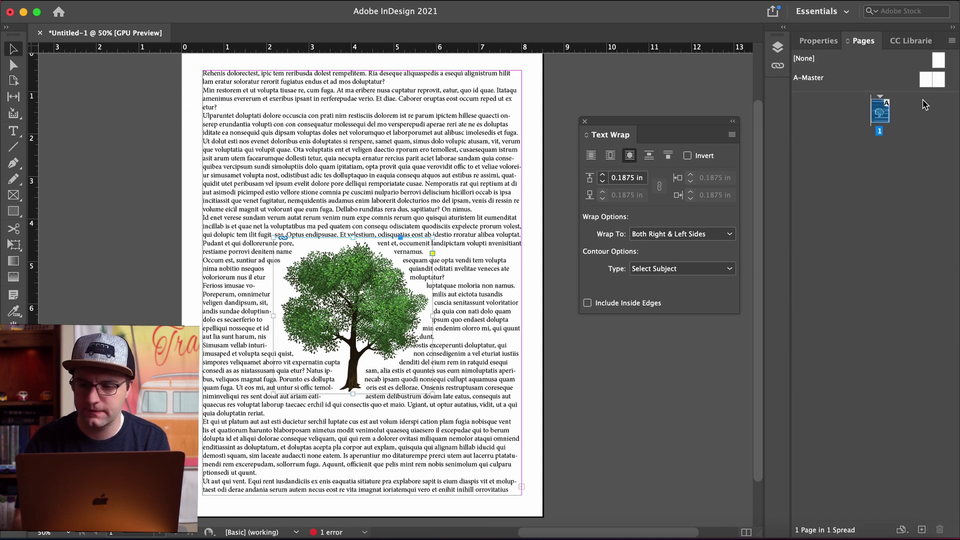
left_click(920, 531)
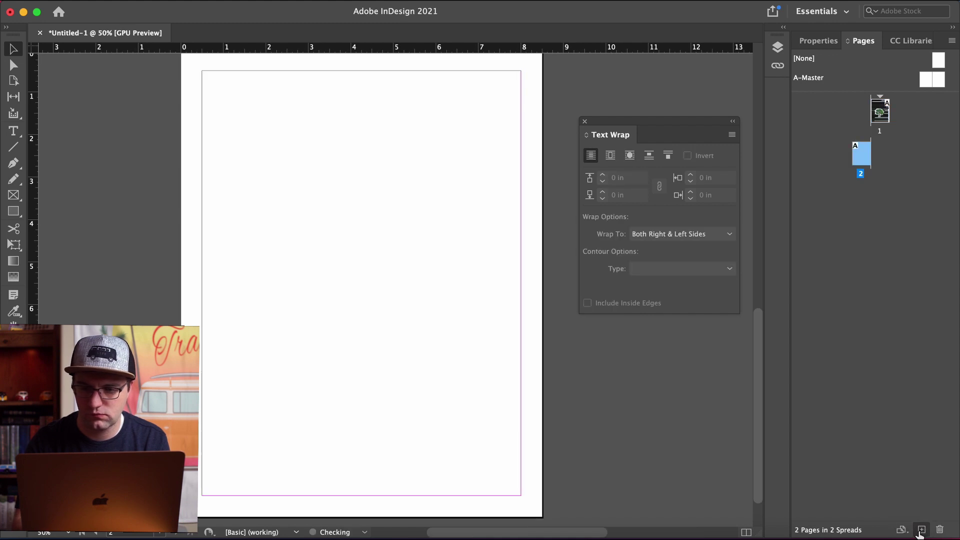
left_click(921, 530)
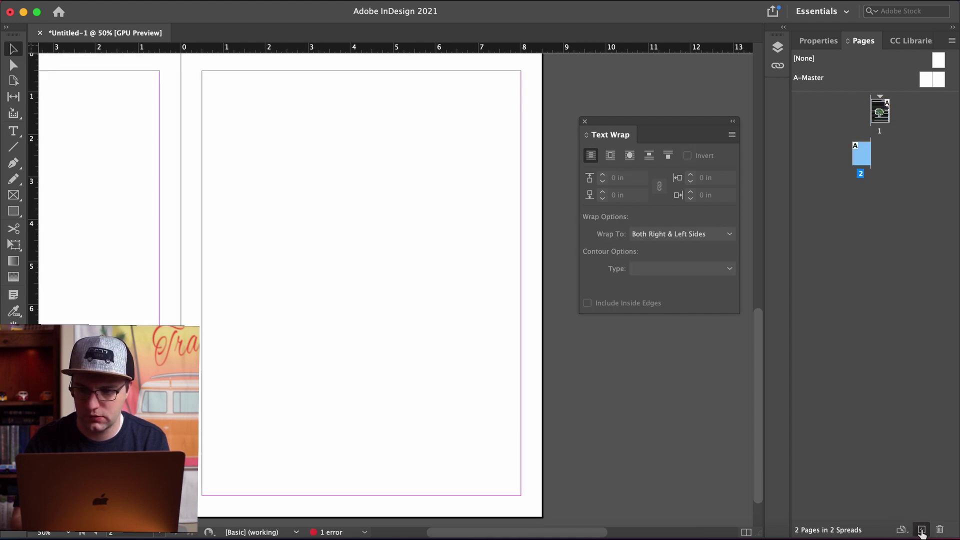
left_click(921, 530)
left_click(921, 530)
left_click(921, 530)
left_click(921, 530)
left_click(921, 530)
left_click(921, 530)
left_click(921, 530)
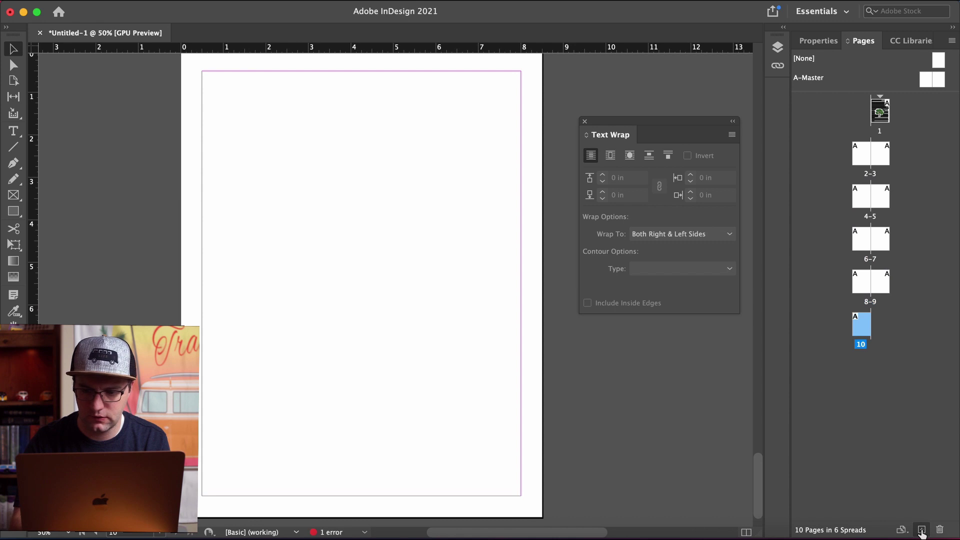
left_click_drag(754, 476, 740, 109)
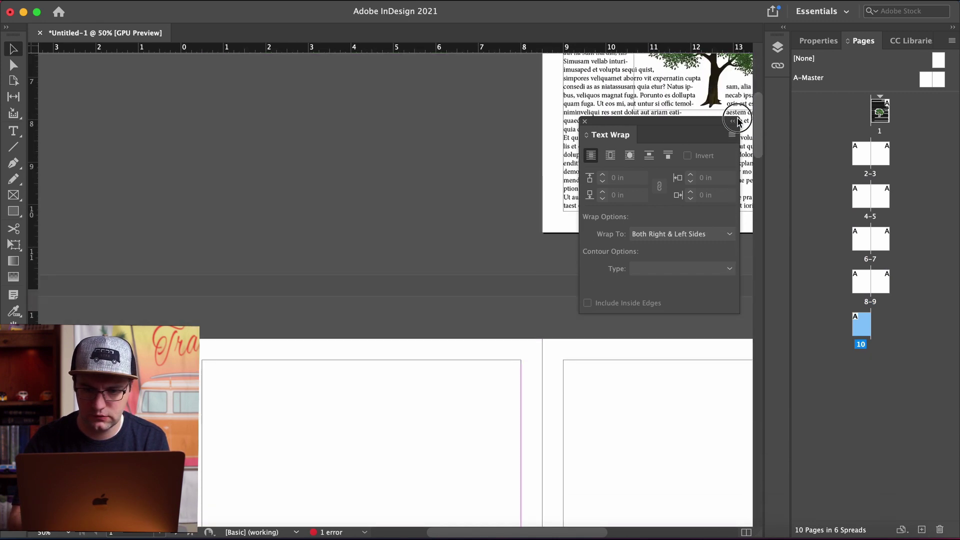
scroll(740, 109, "down", 3)
scroll(453, 360, "down", 8)
scroll(453, 361, "right", 4)
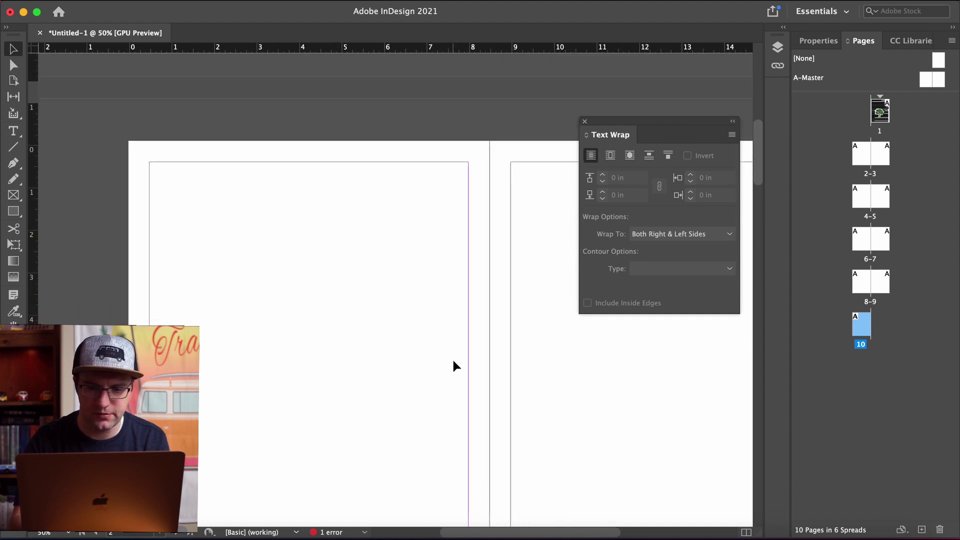
scroll(452, 361, "up", 3)
scroll(453, 365, "up", 2)
scroll(453, 366, "right", 1)
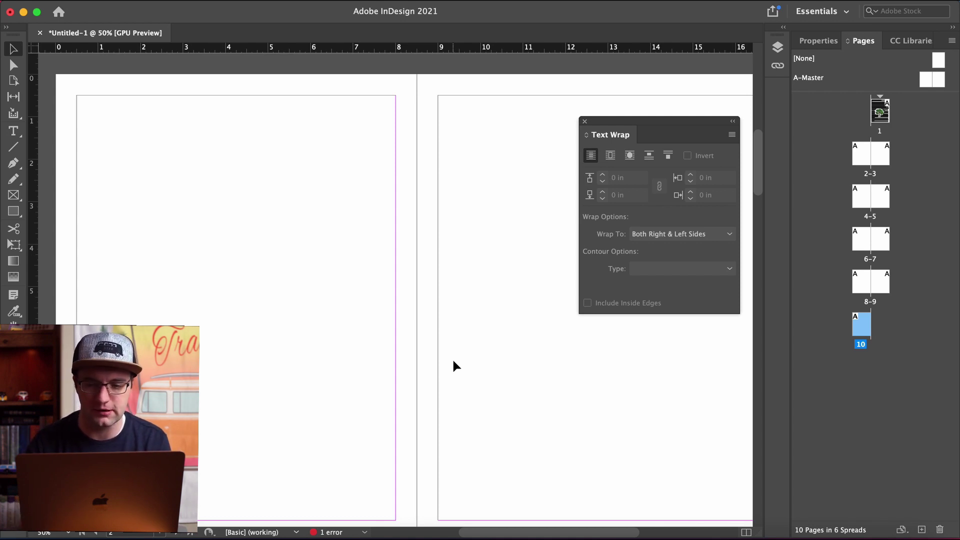
- Draw text frames on spread 2-3 and fill both with placeholder text
double_click(860, 159)
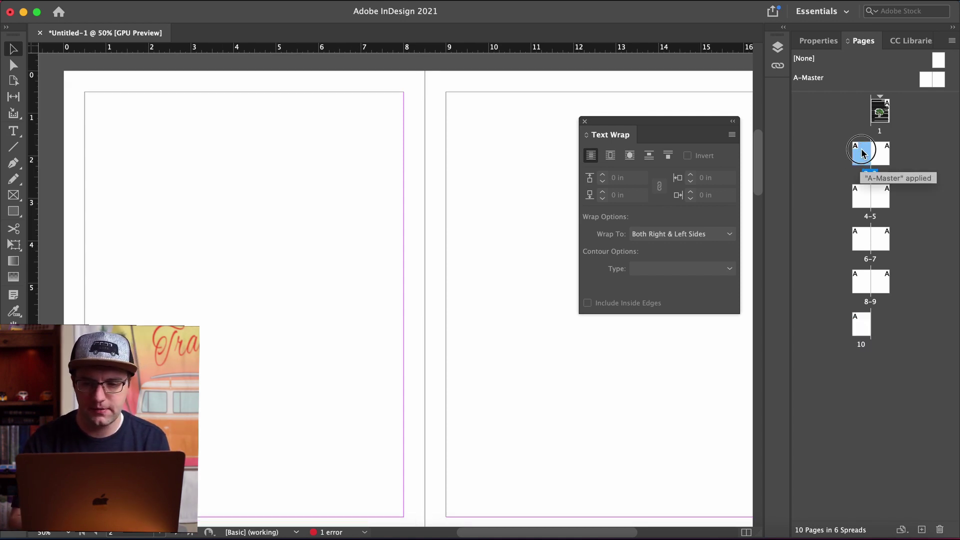
scroll(300, 364, "up", 10)
scroll(300, 365, "down", 10)
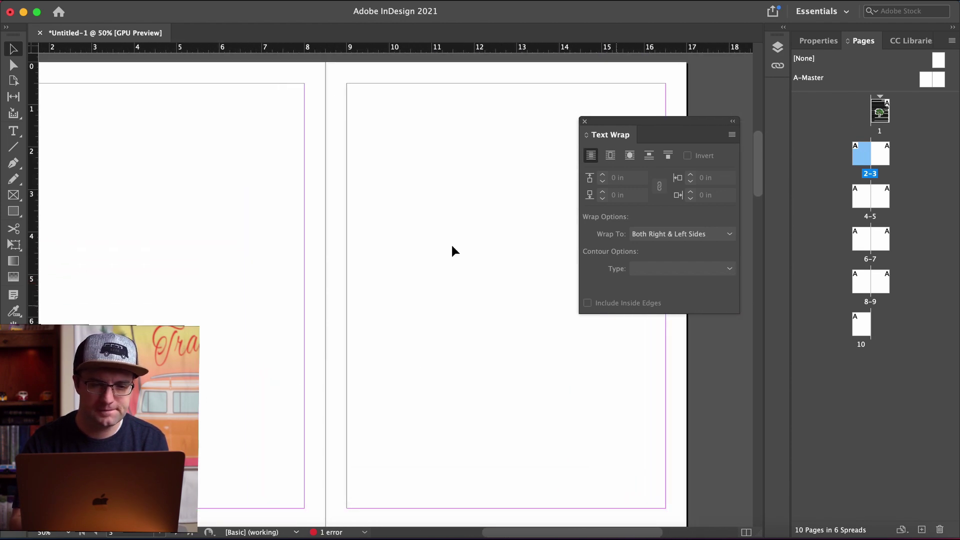
scroll(182, 118, "left", 4)
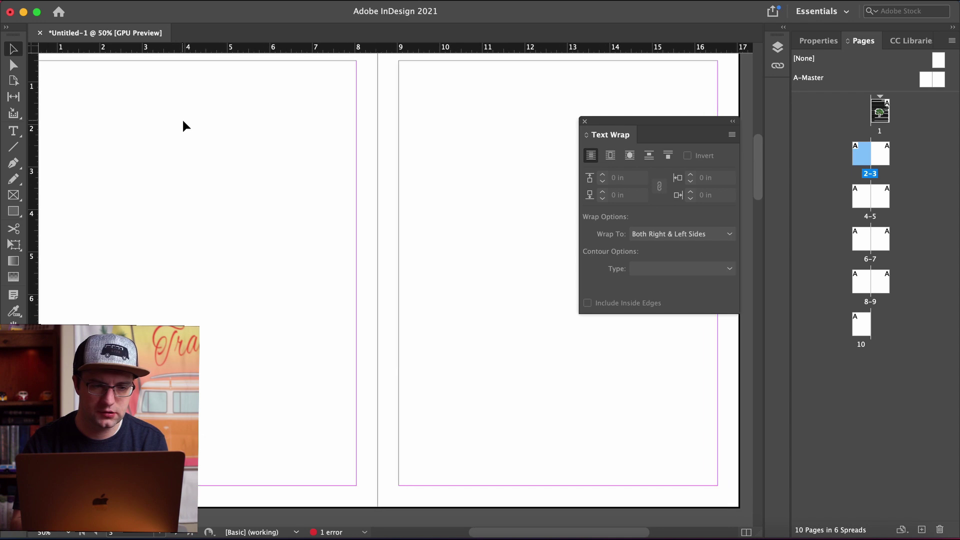
left_click(13, 131)
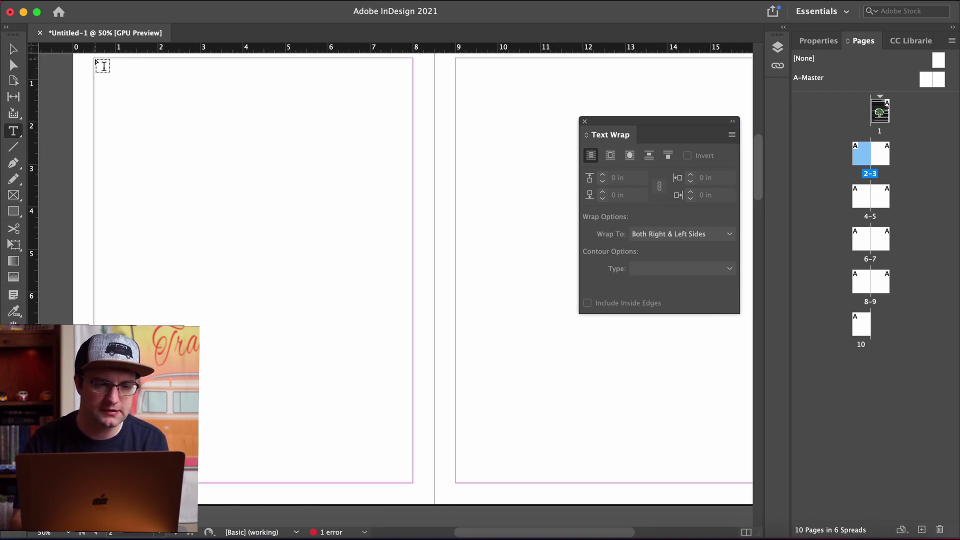
left_click_drag(97, 62, 413, 486)
key("super+minus")
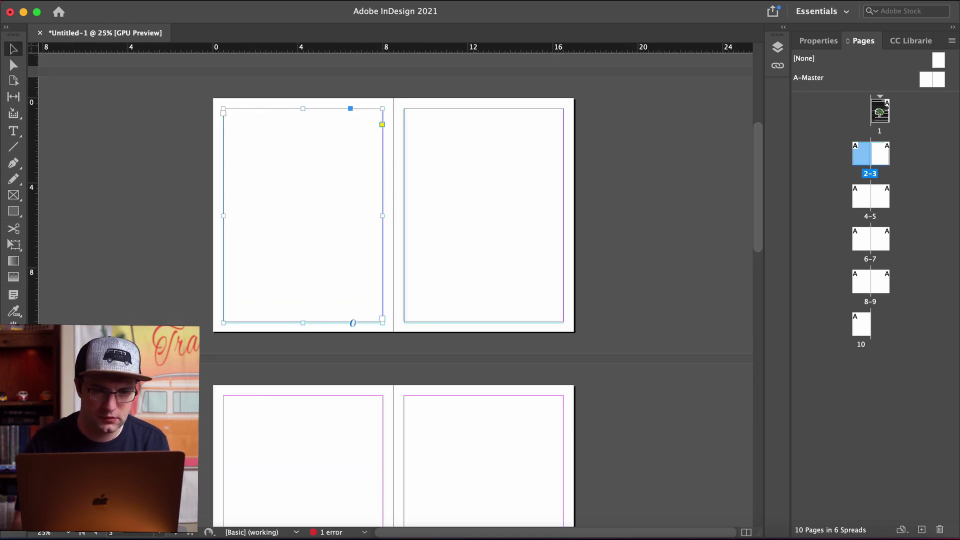
left_click(200, 1)
mouse_move(258, 356)
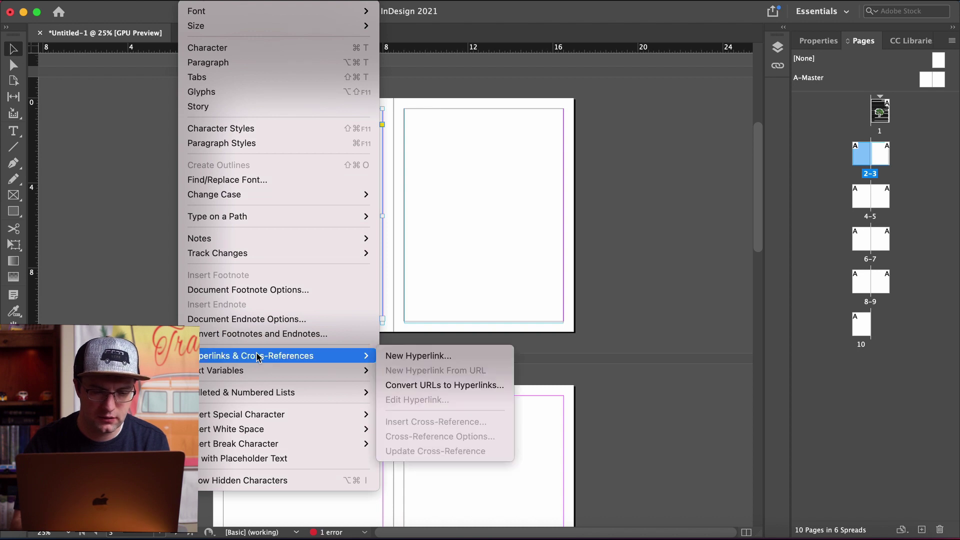
left_click(280, 458)
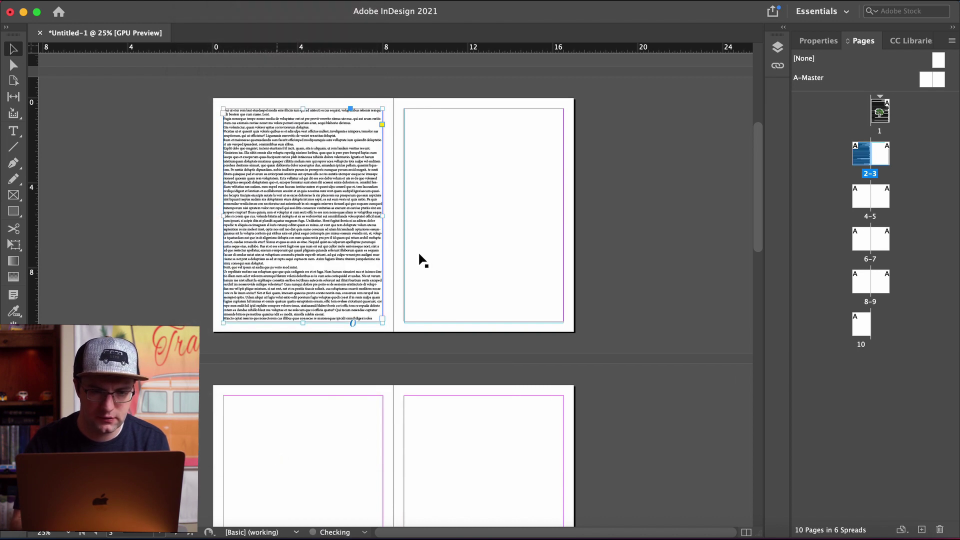
left_click(199, 2)
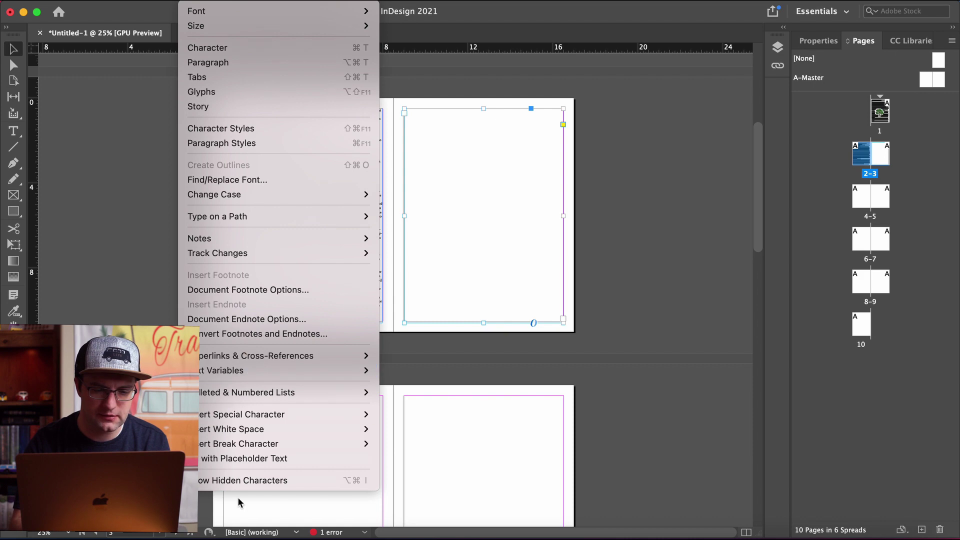
left_click(244, 458)
- Duplicate the text frames onto spreads 4-5, 6-7 and 8-9, then deselect
scroll(324, 328, "down", 2)
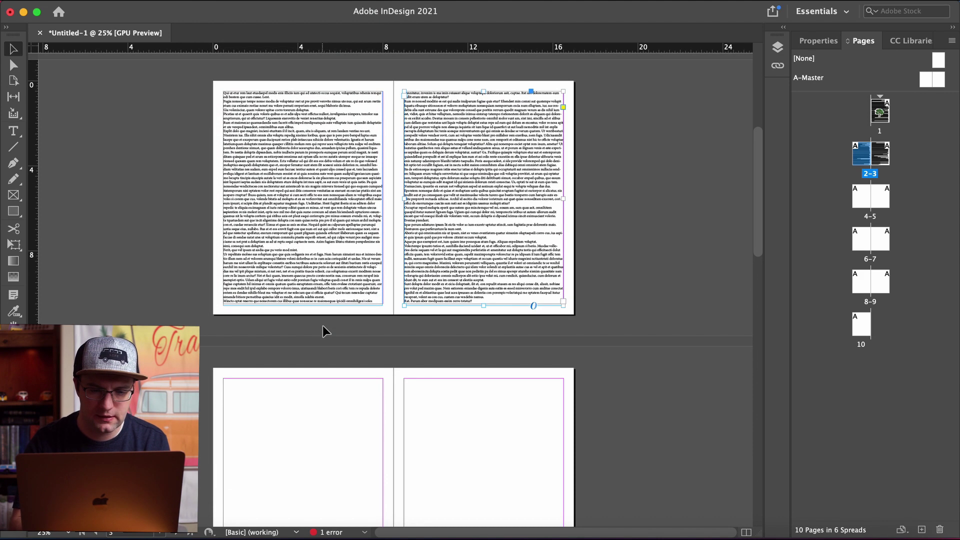
scroll(325, 330, "down", 2)
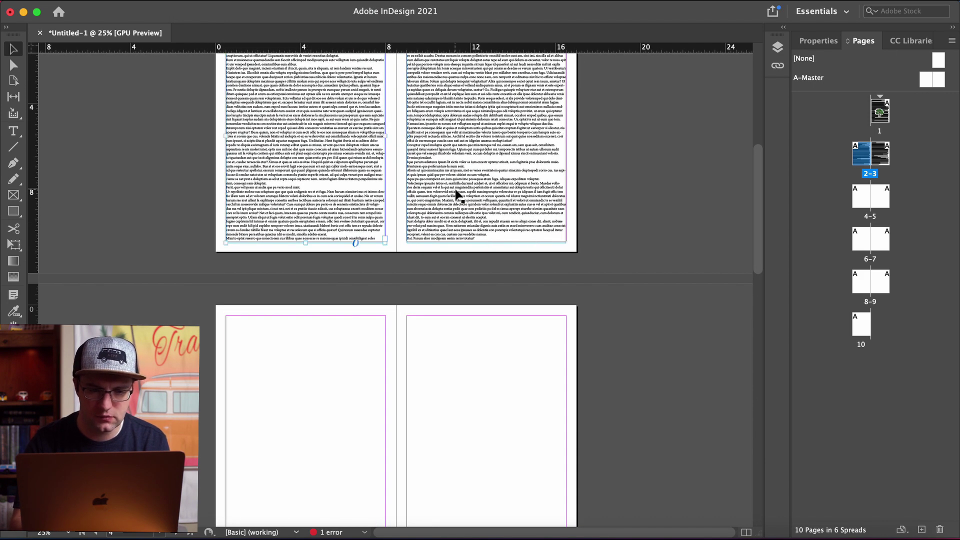
left_click_drag(456, 194, 450, 482)
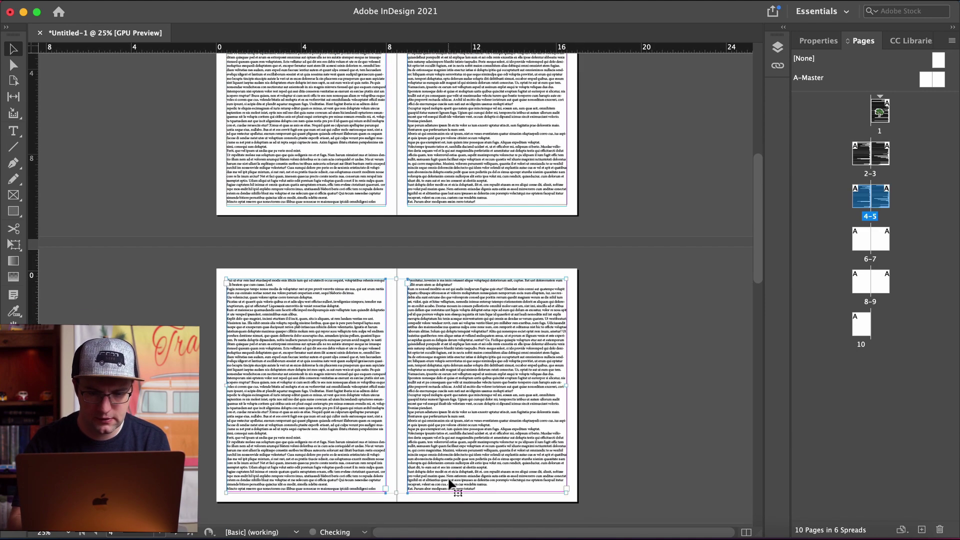
scroll(450, 483, "down", 10)
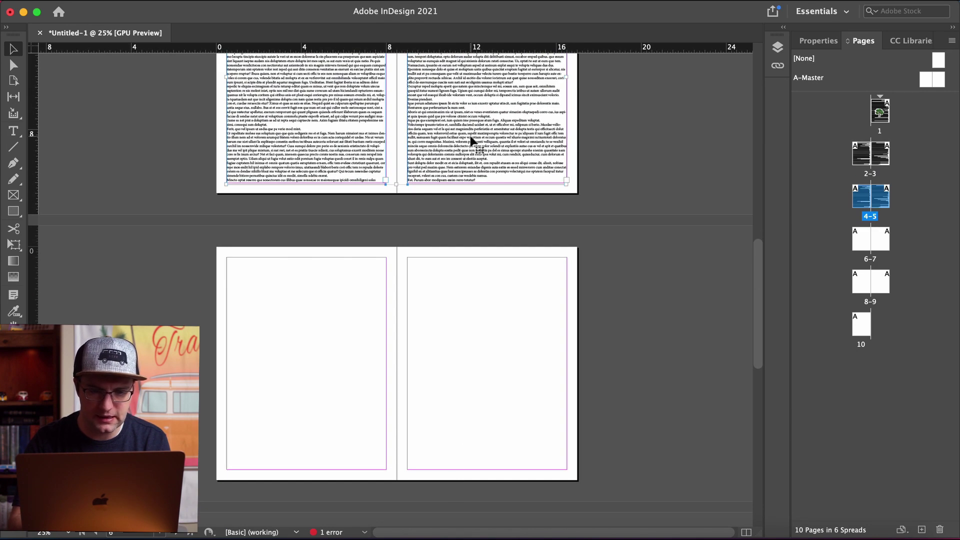
left_click_drag(472, 140, 482, 426)
scroll(481, 426, "down", 10)
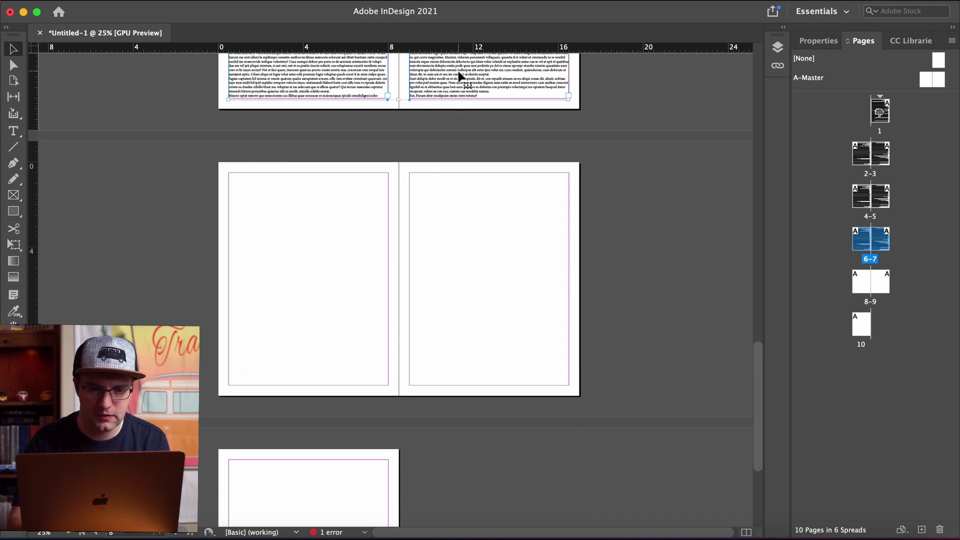
left_click_drag(458, 83, 469, 372)
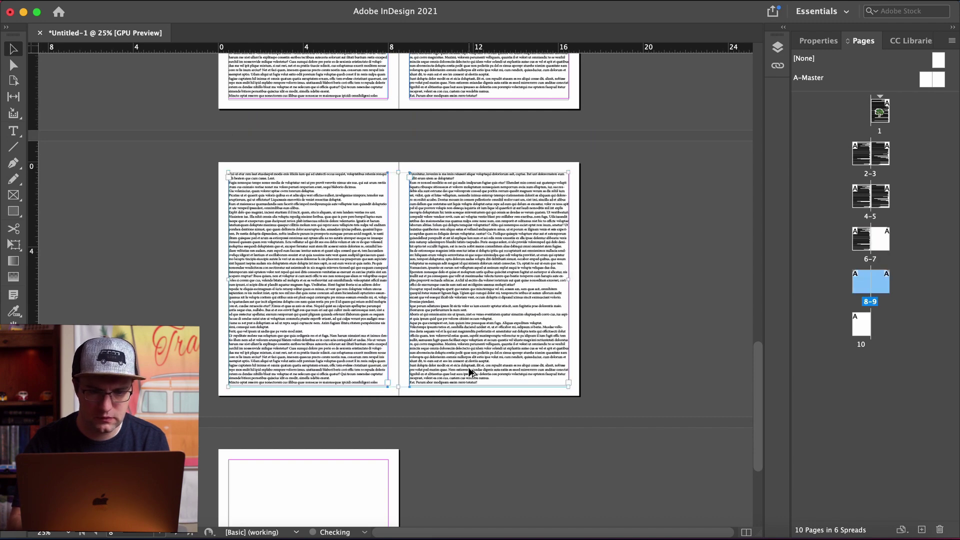
left_click(400, 168)
scroll(300, 300, "down", 2)
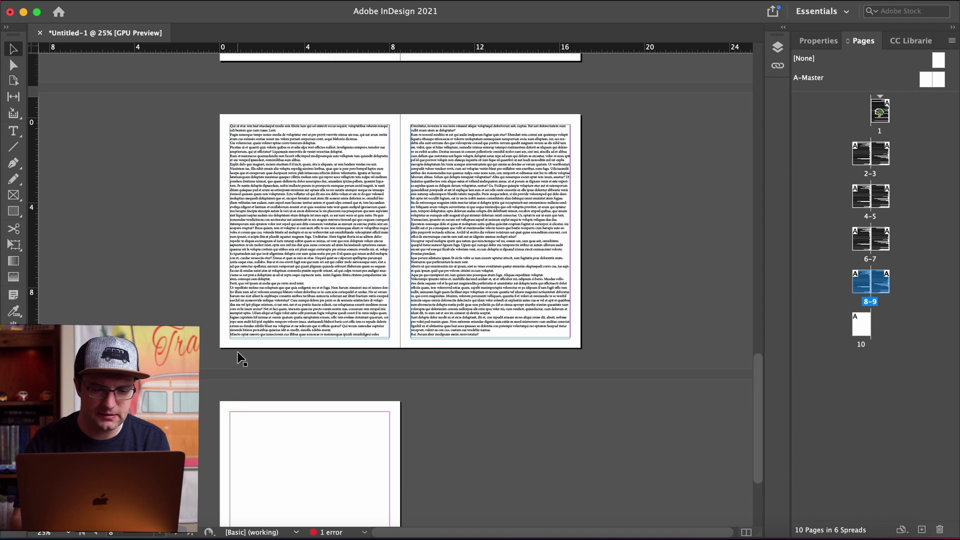
scroll(238, 355, "down", 5)
- Draw a rectangle across the top margins of page 10
scroll(238, 356, "up", 2)
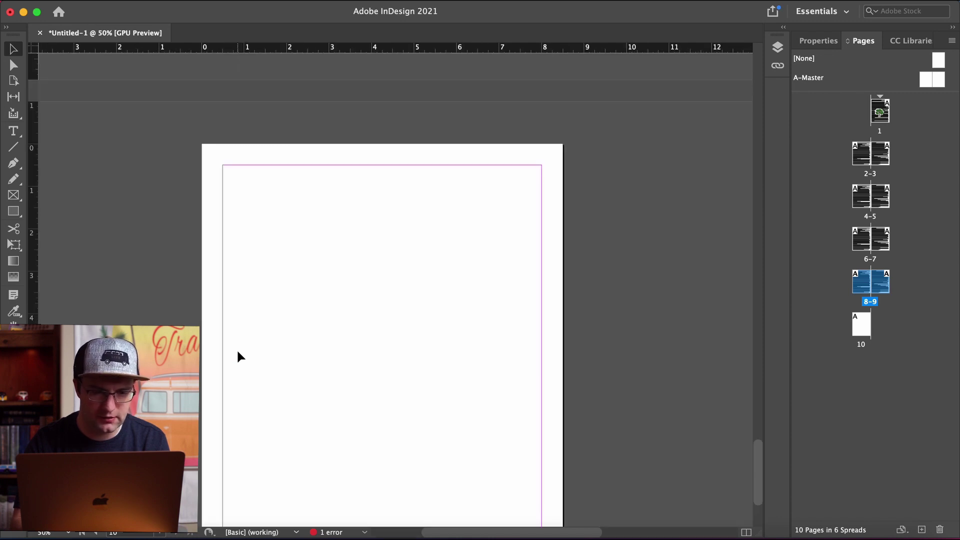
scroll(237, 356, "down", 3)
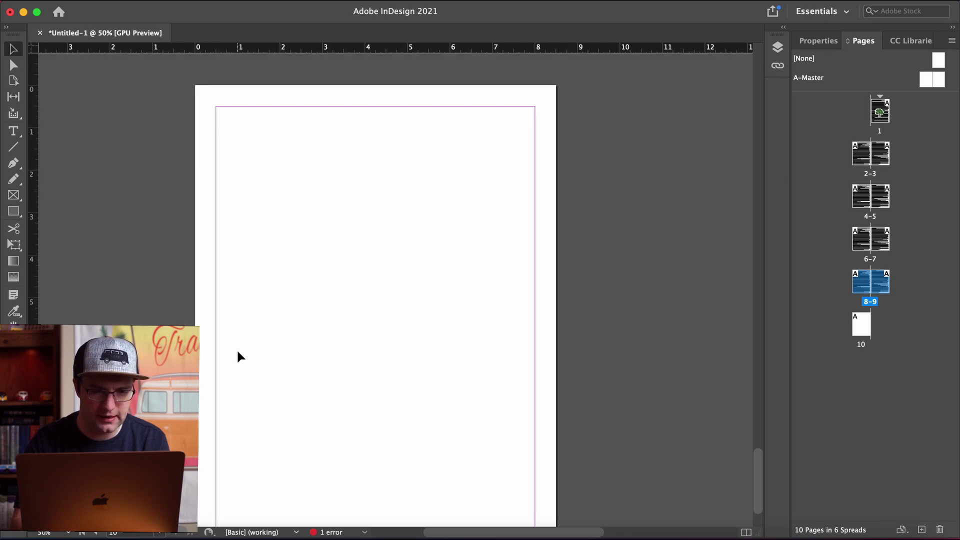
left_click(12, 215)
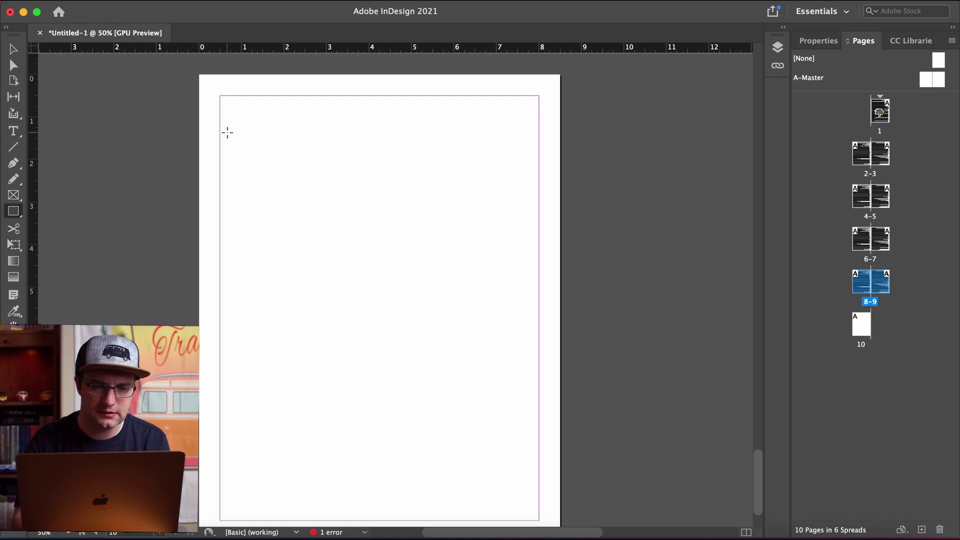
mouse_move(220, 96)
left_mouse_down()
mouse_move(380, 167)
mouse_move(442, 258)
mouse_move(540, 240)
mouse_move(539, 197)
left_mouse_up()
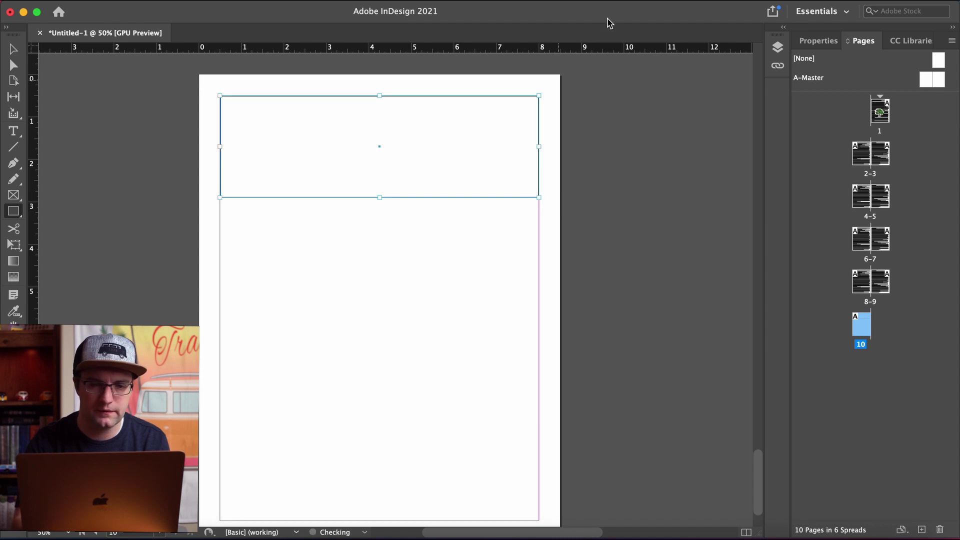
- Give the rectangle a C=100 cyan fill and a 9 pt black stroke
left_click(817, 40)
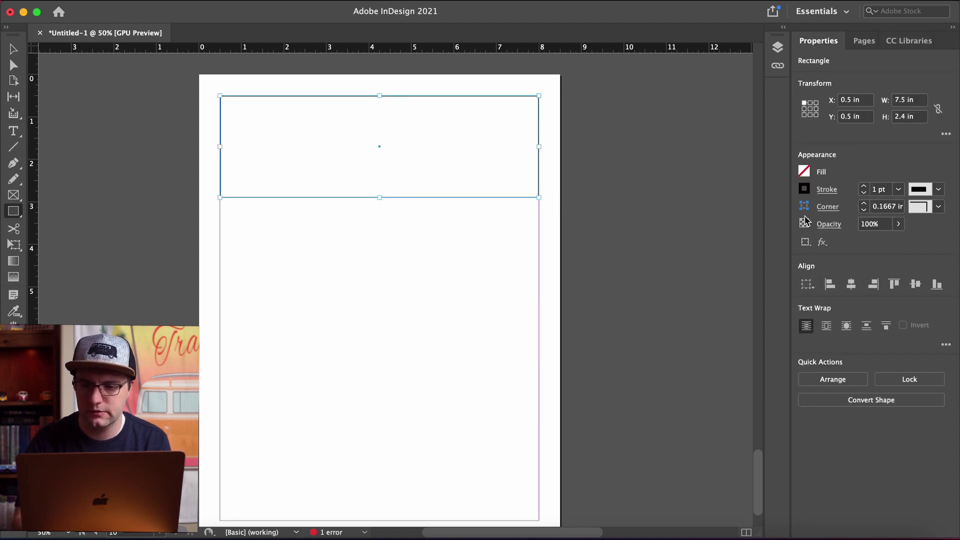
left_click(804, 171)
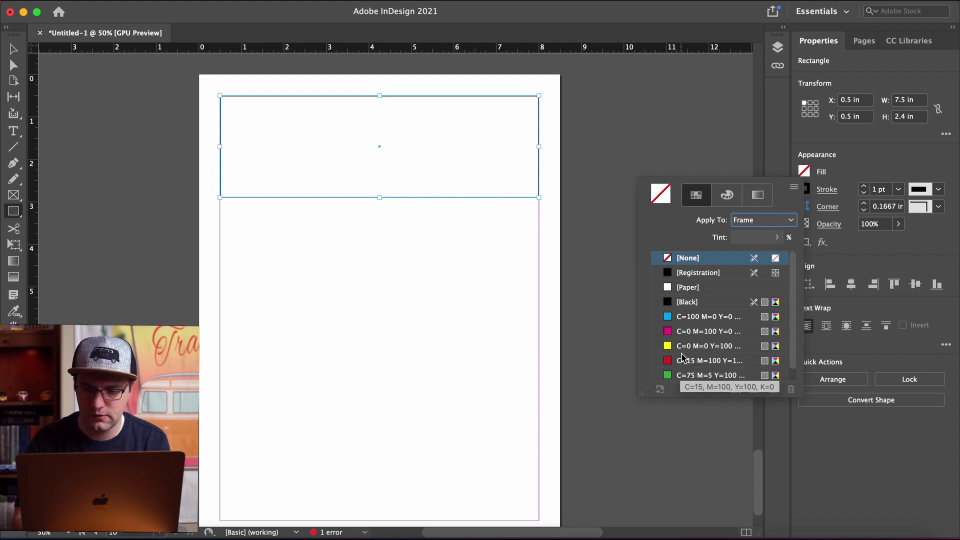
left_click(683, 320)
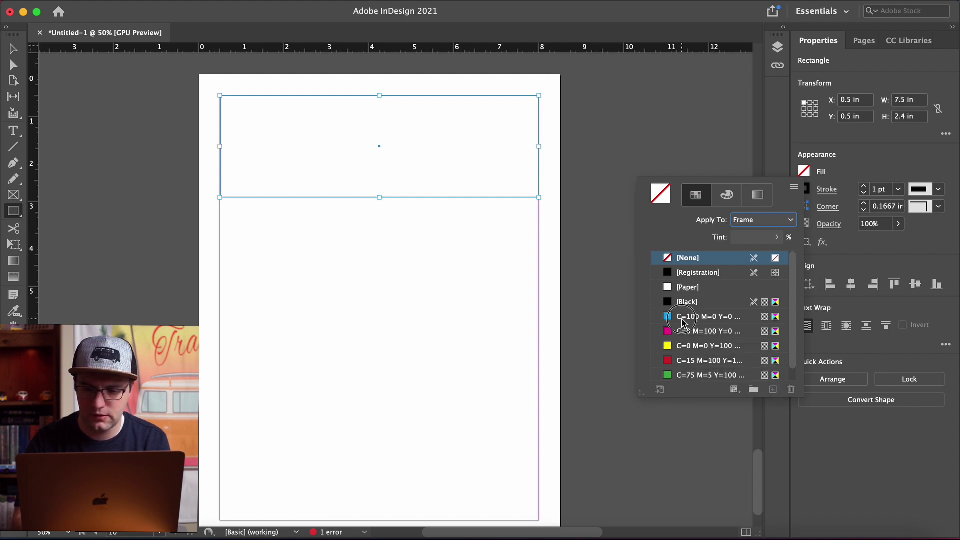
left_click(829, 168)
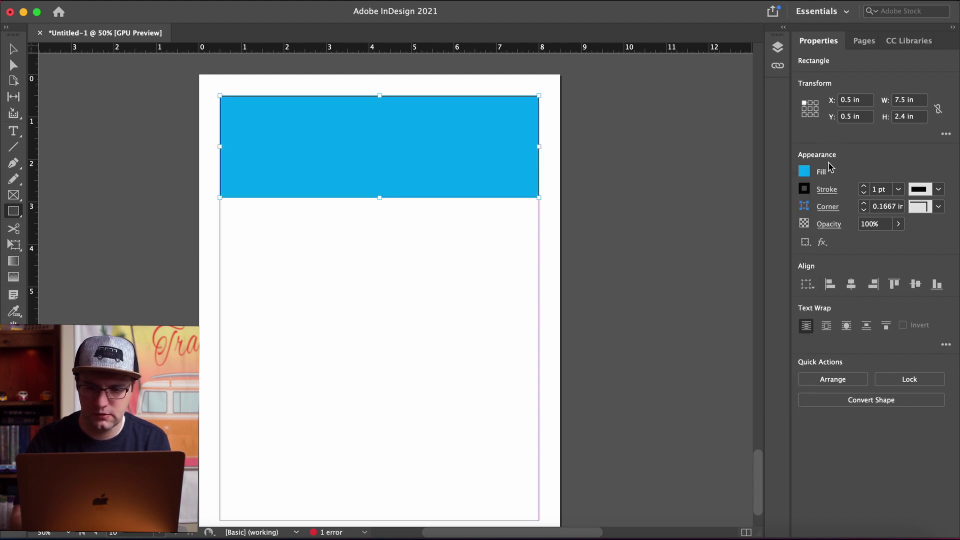
left_click(863, 186)
left_click(863, 186)
left_click(863, 186)
left_click(863, 187)
left_click(863, 186)
left_click(863, 186)
left_click(864, 186)
left_click(863, 186)
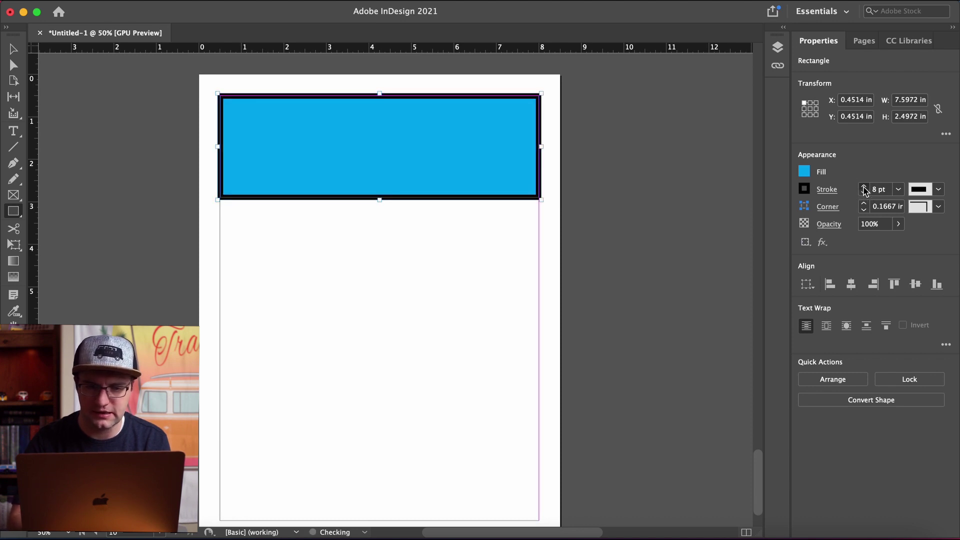
left_click(16, 216)
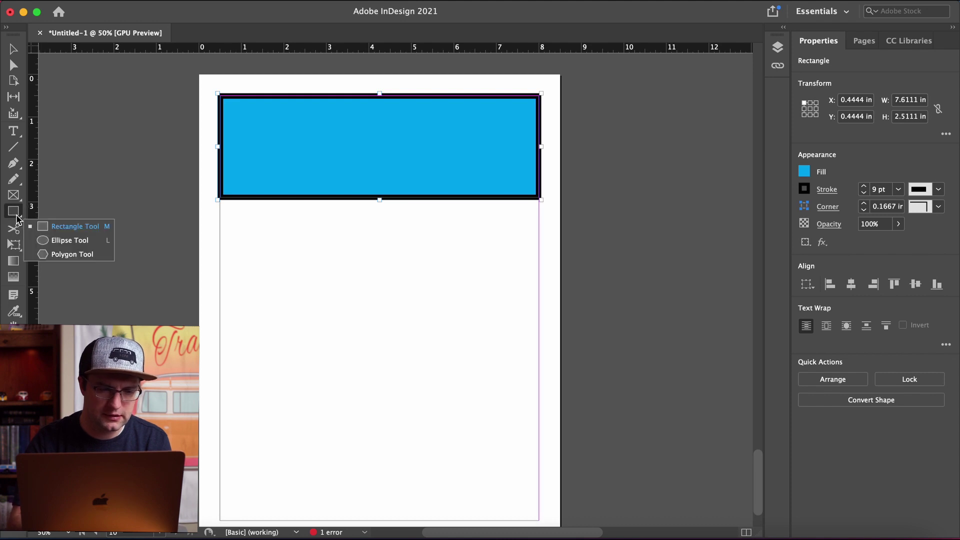
- Draw a circle and centre it under the top rectangle
left_click(59, 242)
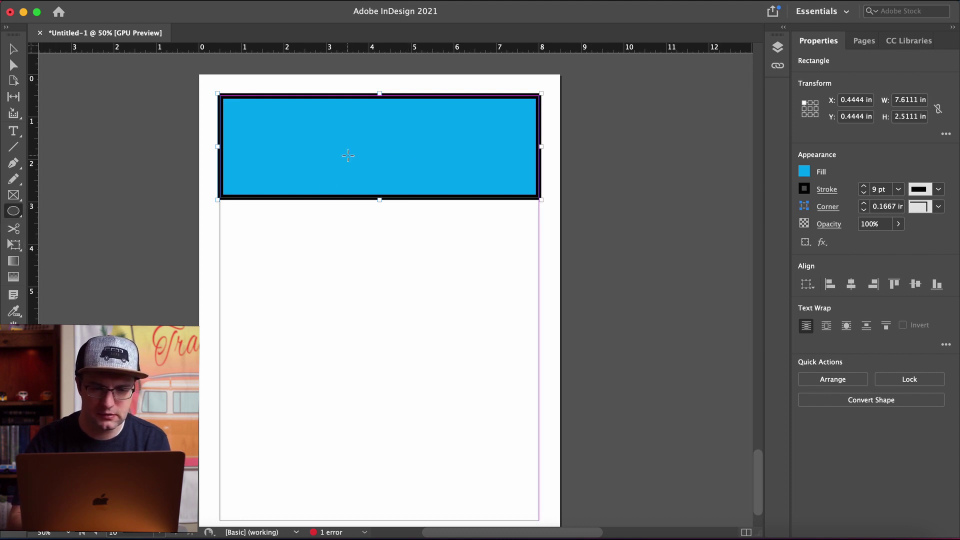
left_click_drag(348, 155, 502, 413)
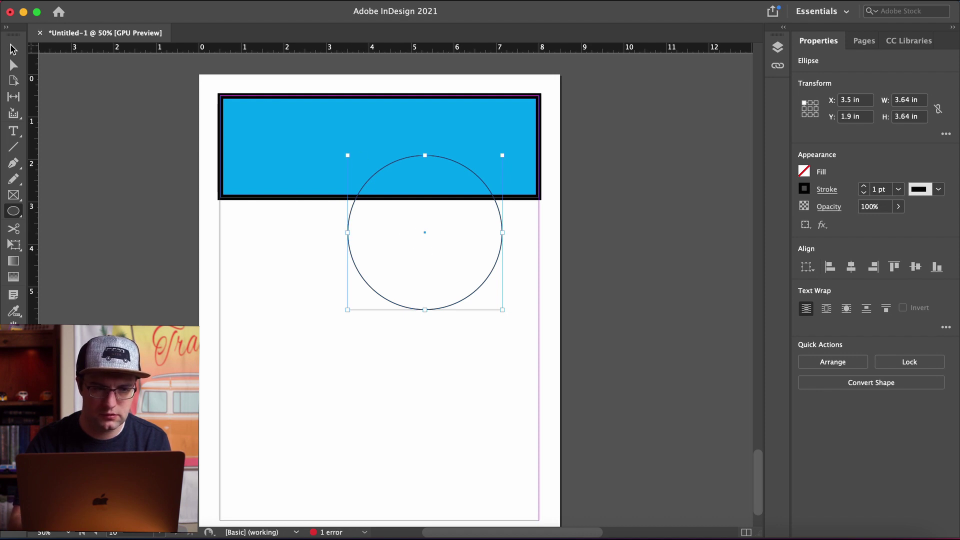
key("v")
left_click_drag(403, 226, 355, 231)
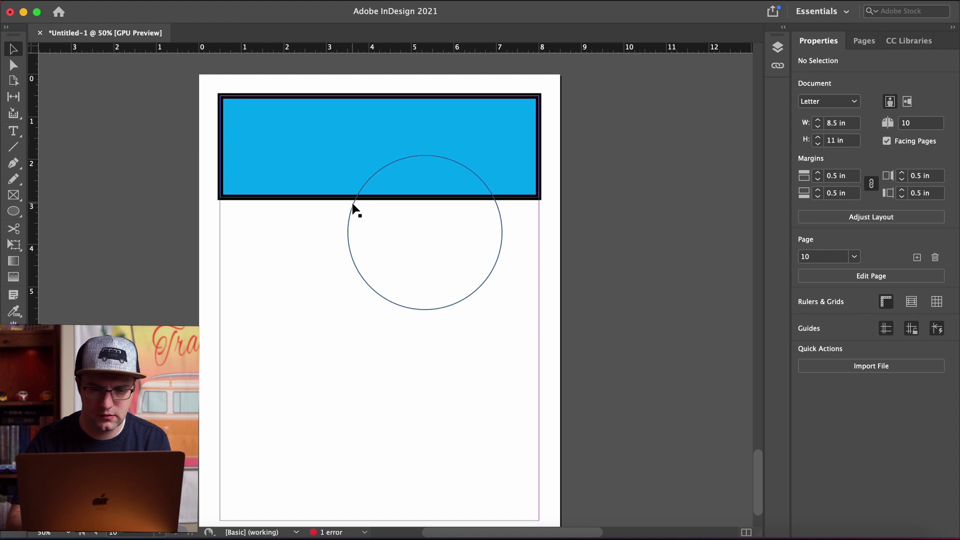
left_click(352, 206)
left_click_drag(352, 206, 302, 210)
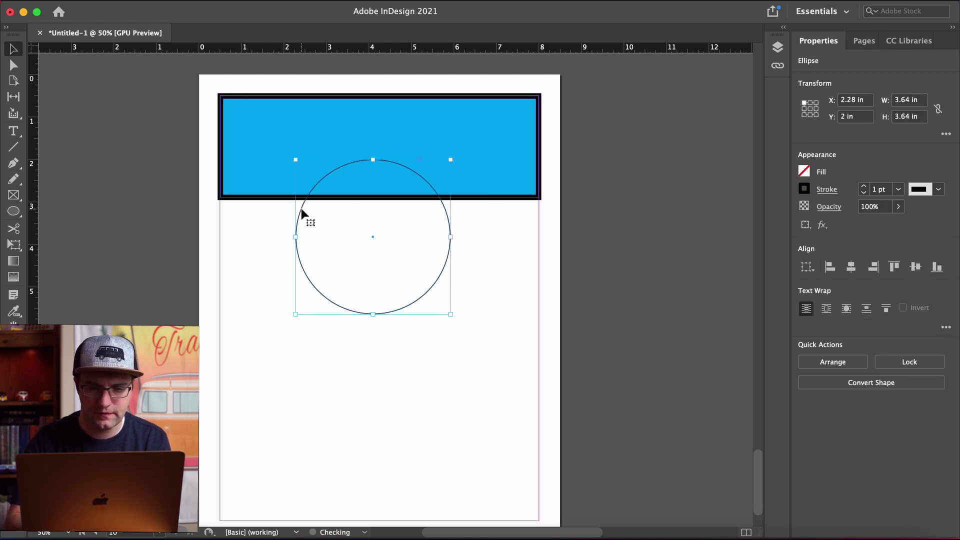
- Merge the circle and rectangle with Pathfinder Add and fill the result cyan
left_click(434, 132, "shift")
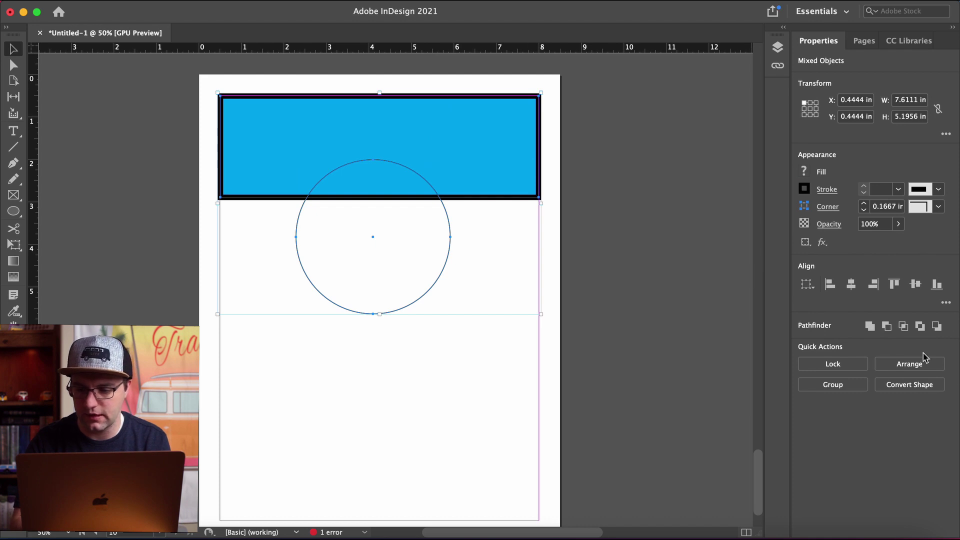
left_click(869, 325)
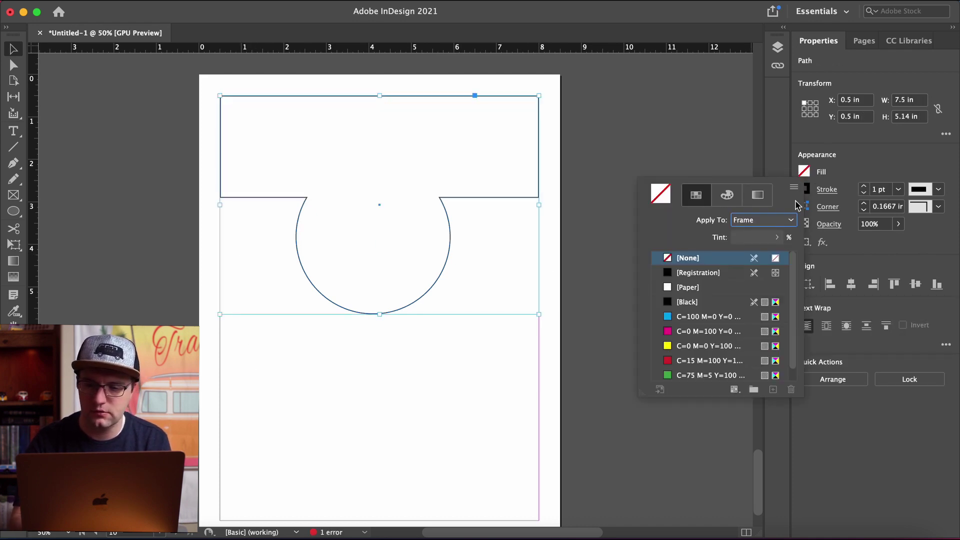
left_click(694, 316)
left_click(342, 331)
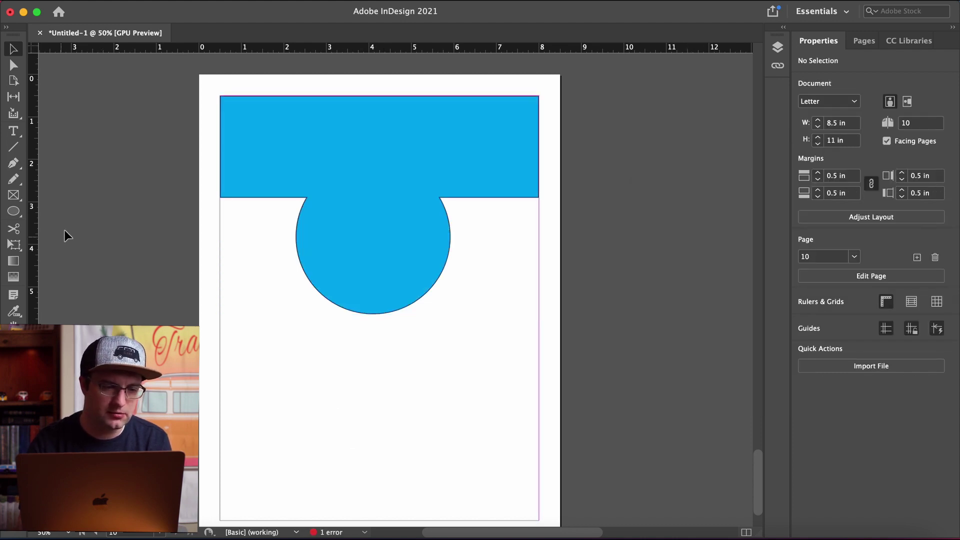
left_click(14, 162)
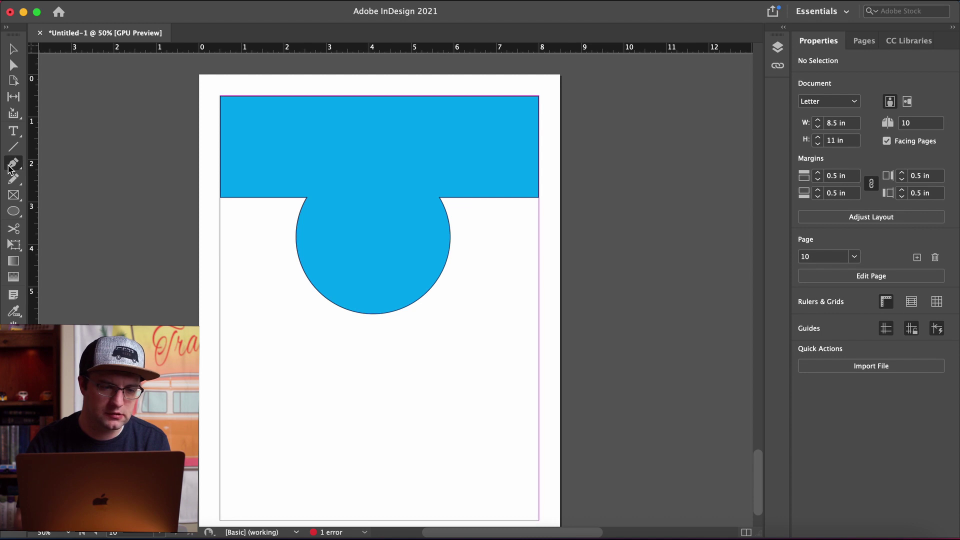
- Draw a closed four-sided polygon below the blue shape with the Pen tool
left_click(300, 424)
left_click(291, 391)
left_click(418, 386)
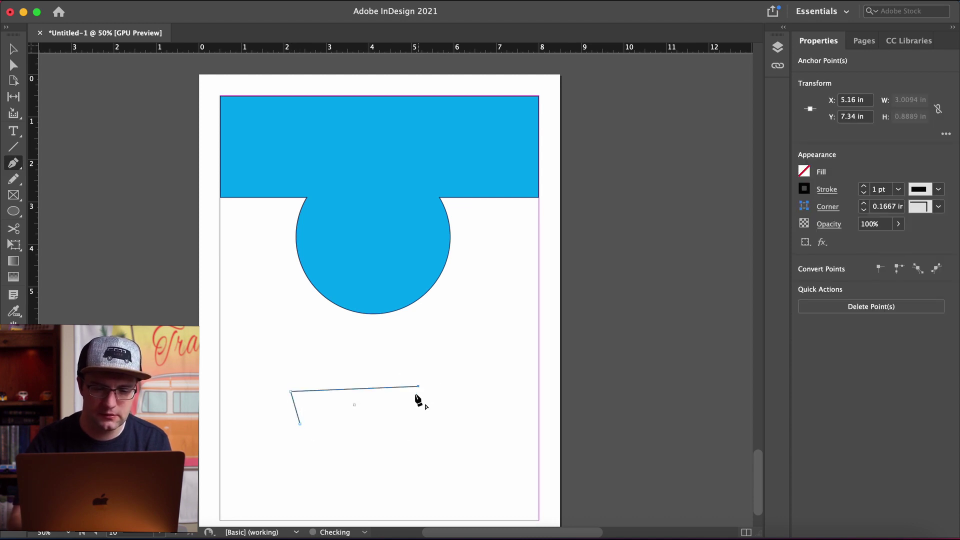
left_click(401, 427)
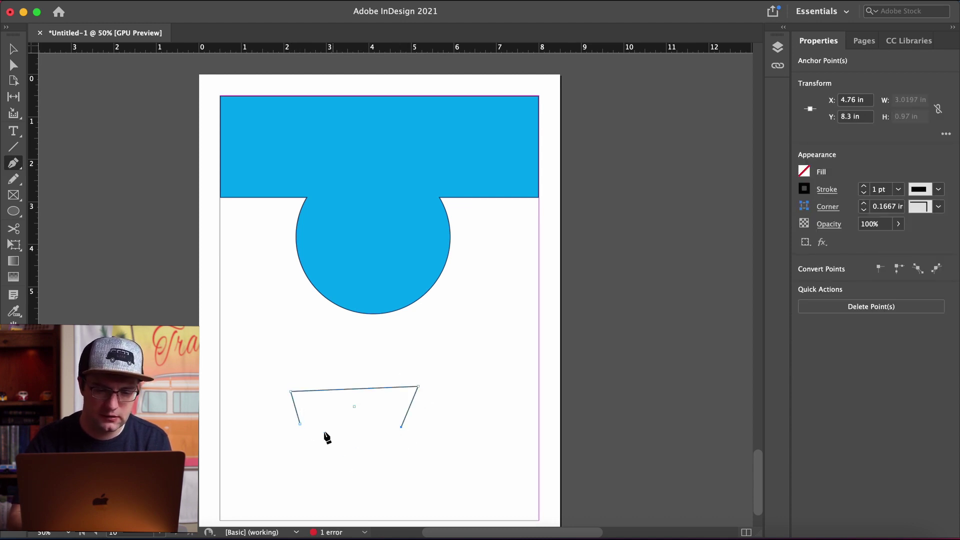
left_click(299, 424)
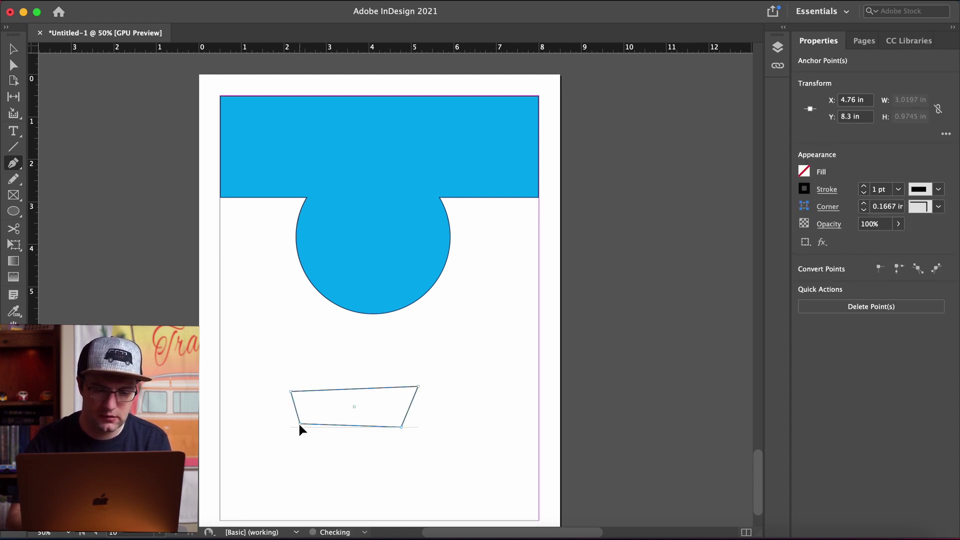
- Fill the polygon with a white-to-black linear gradient
left_click(804, 173)
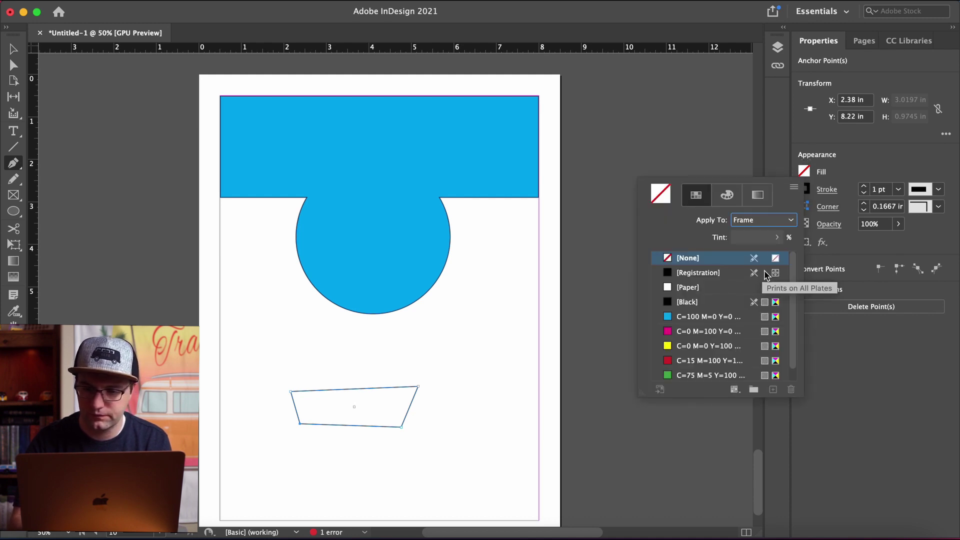
left_click(755, 210)
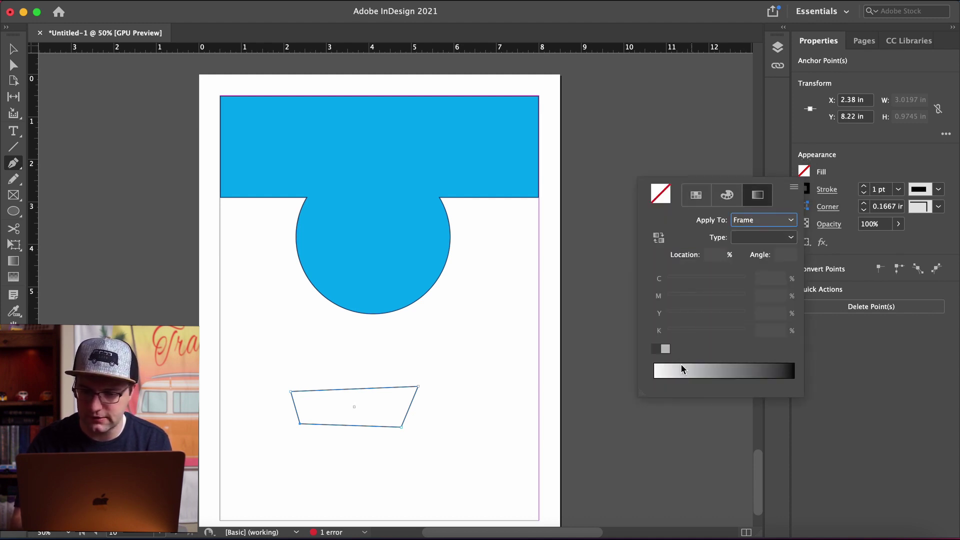
left_click(791, 221)
left_click(792, 222)
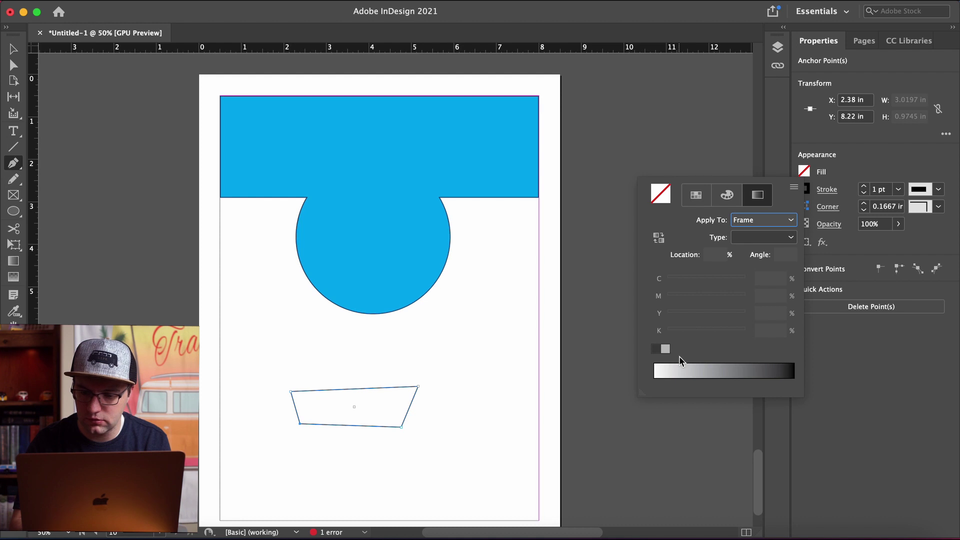
left_click(678, 379)
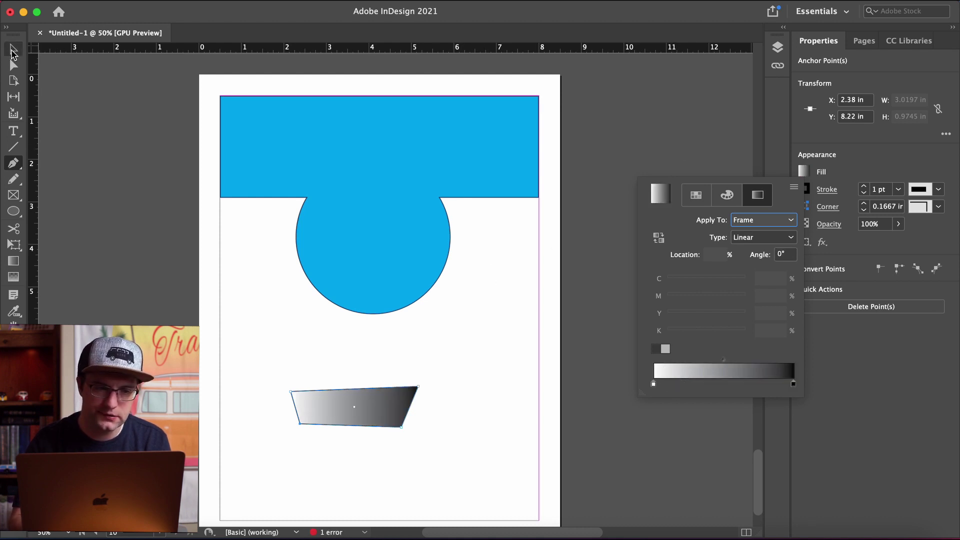
key("Escape")
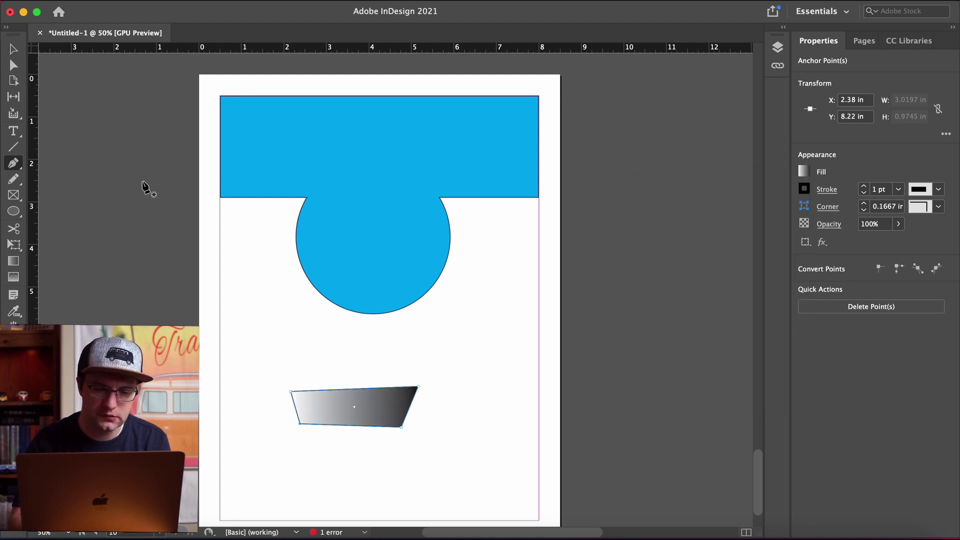
- Enlarge the gradient trapezoid to about 5.414 × 1.7471 in
left_click(14, 50)
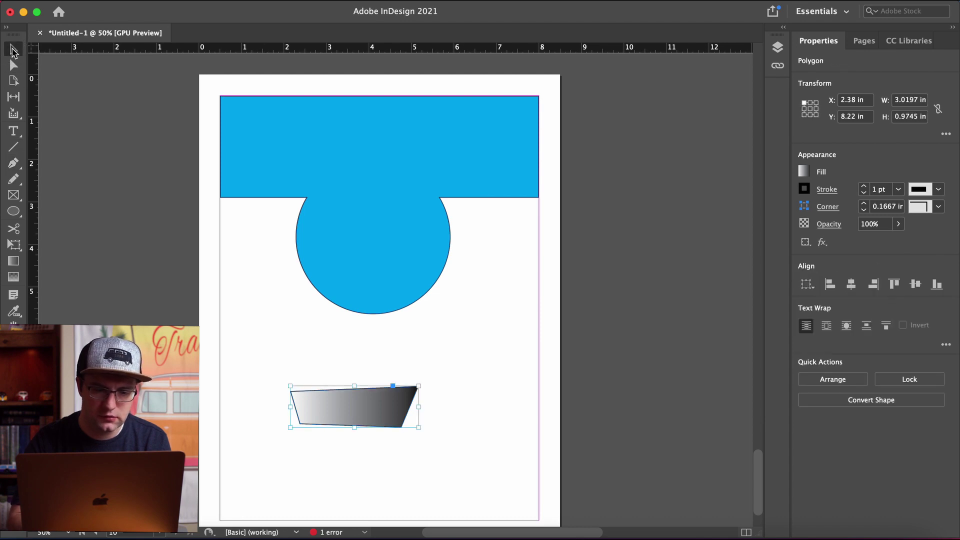
left_click(289, 387)
left_click_drag(289, 387, 395, 346)
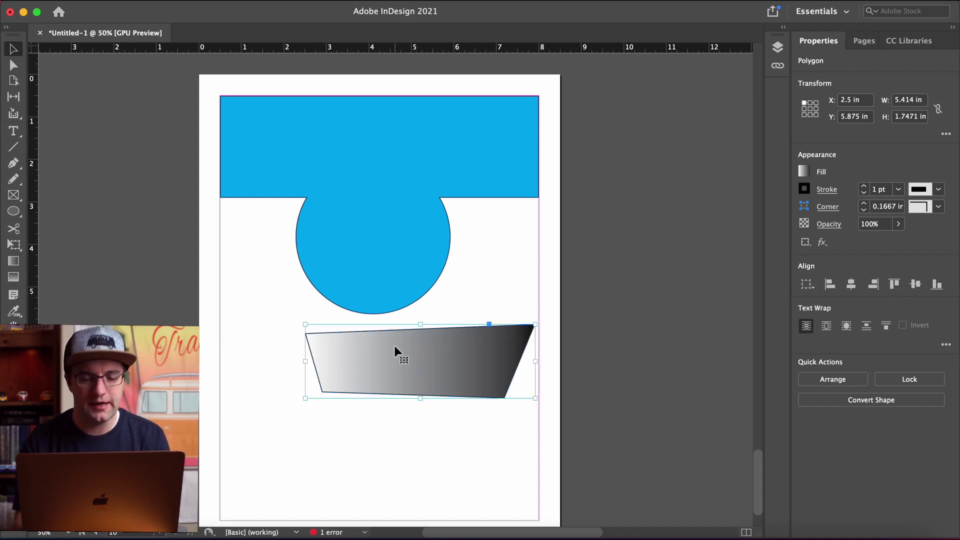
scroll(349, 283, "up", 2)
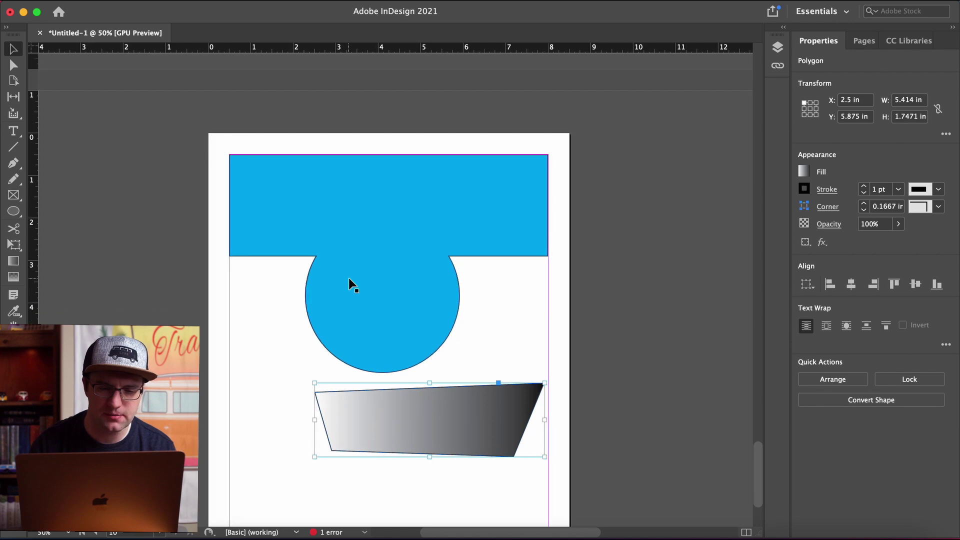
scroll(350, 283, "down", 5)
scroll(349, 283, "up", 5)
scroll(349, 283, "down", 5)
scroll(349, 283, "right", 2)
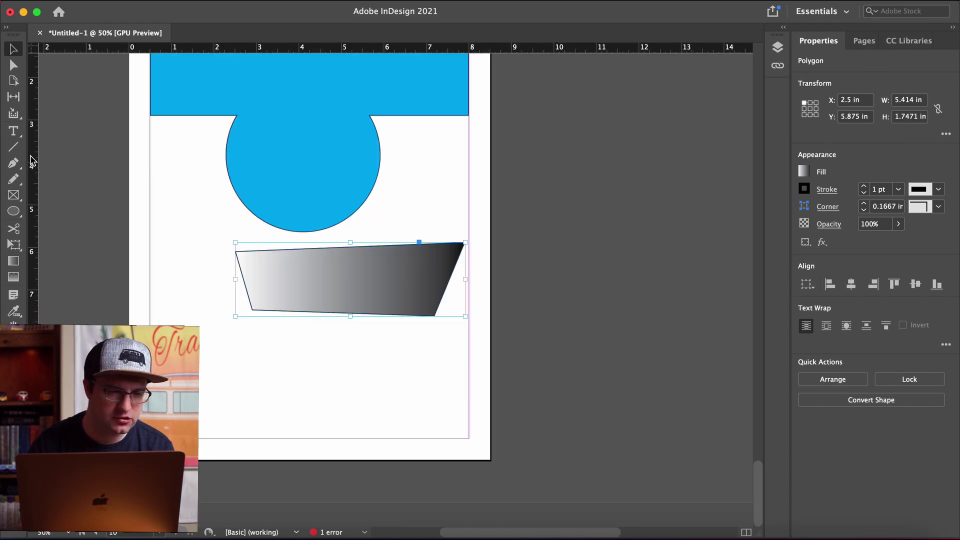
- Draw a text frame below the trapezoid, type TITLE, and select the word
left_click(13, 131)
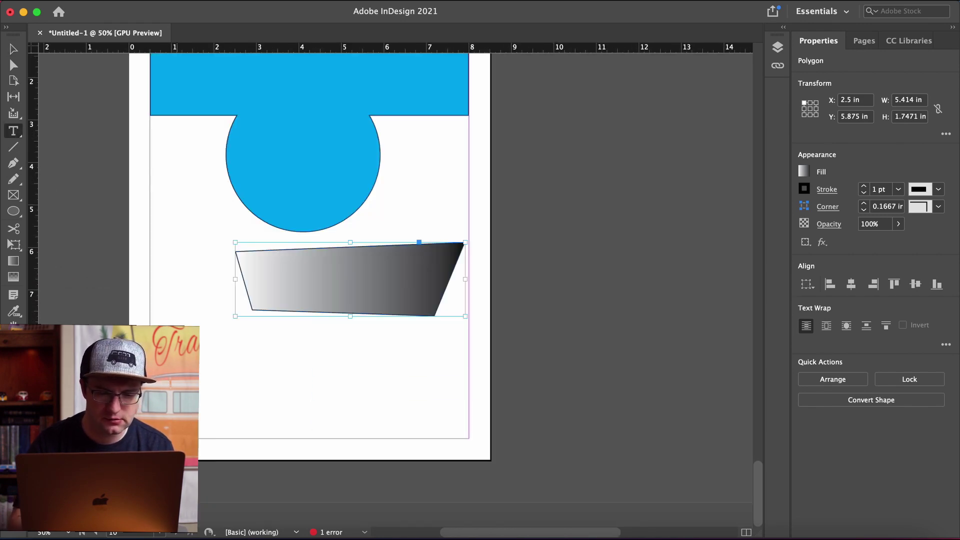
left_click_drag(179, 354, 438, 438)
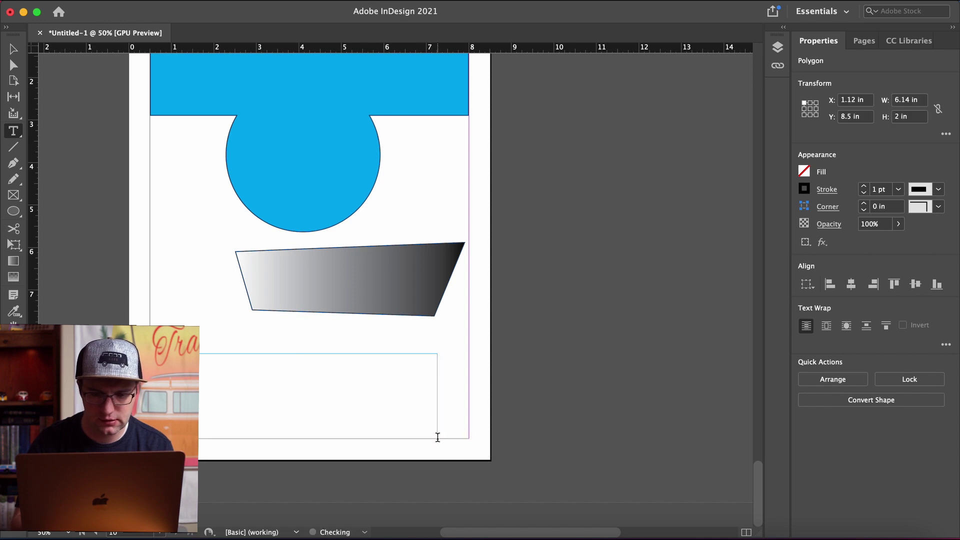
type("TITLE")
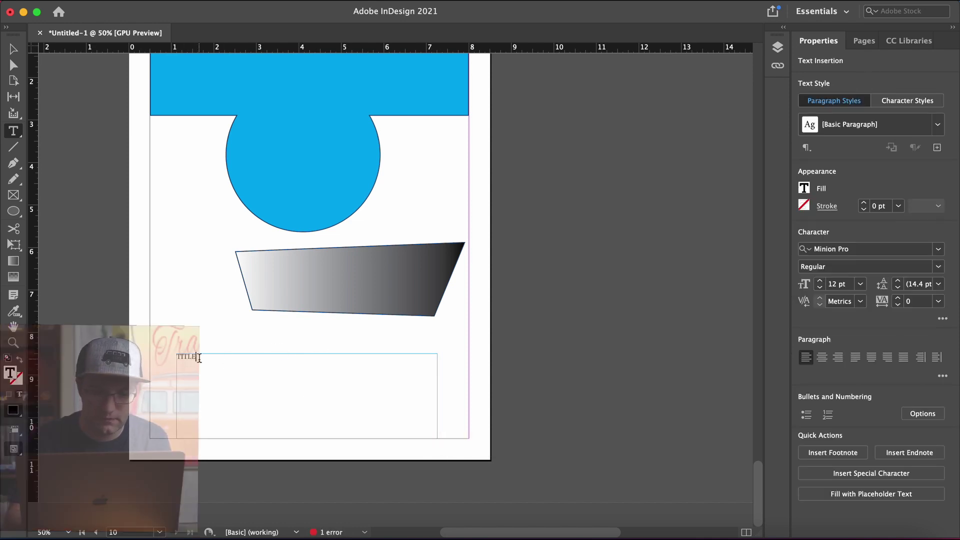
left_click_drag(199, 358, 150, 353)
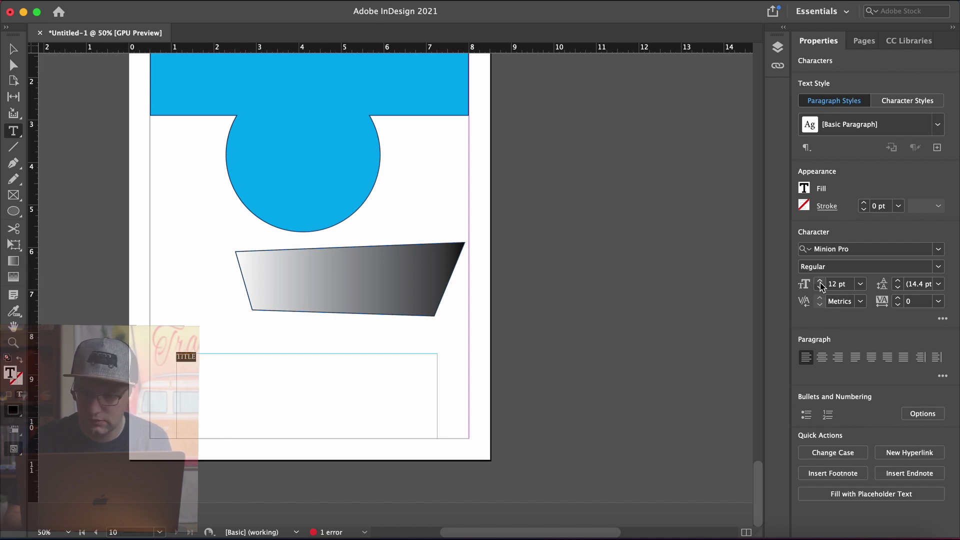
left_click(833, 284)
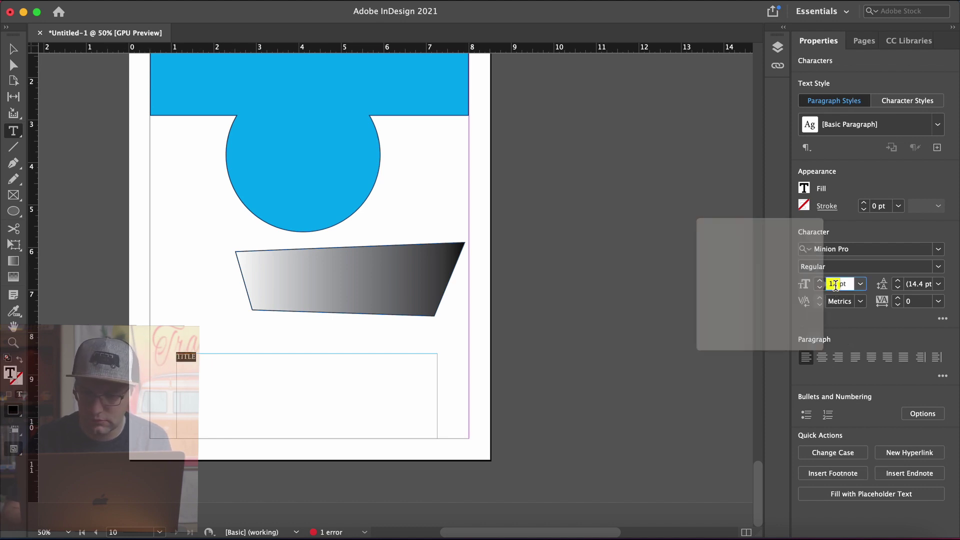
- Raise the TITLE text to 117 pt and centre-align it within its text frame
left_click(871, 285)
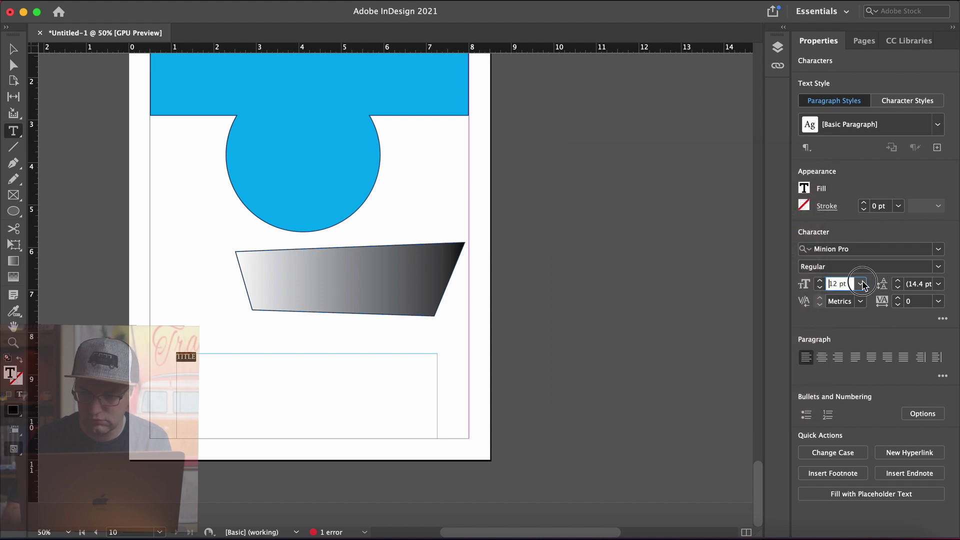
left_click(820, 281)
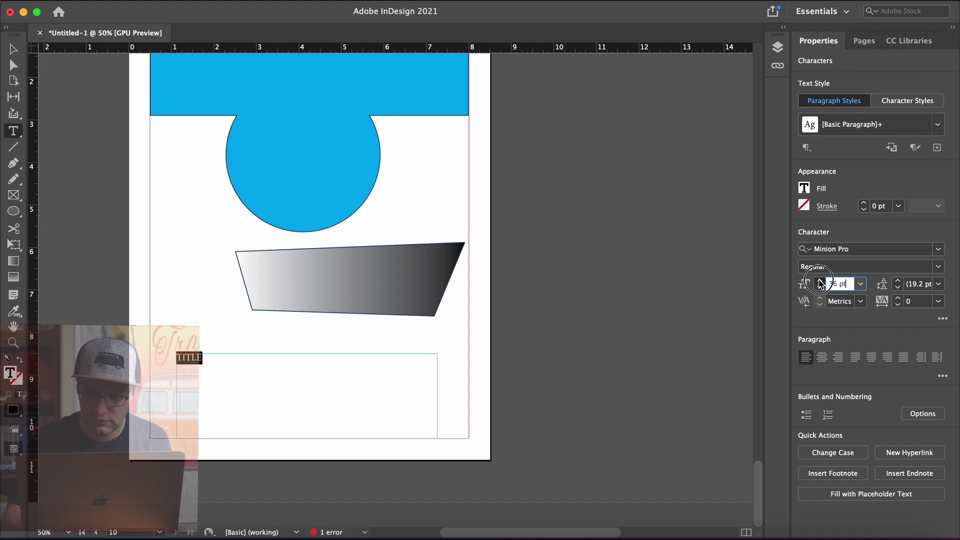
left_click(819, 283)
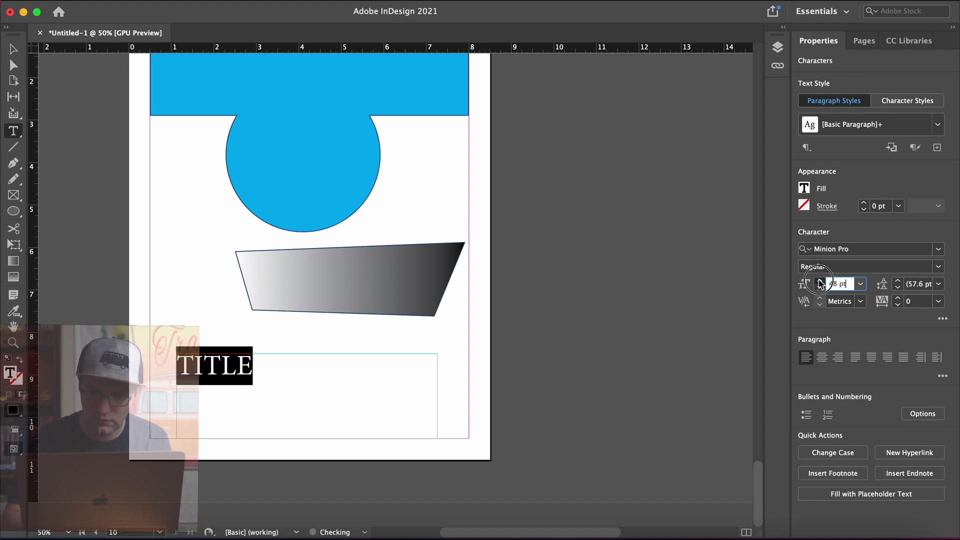
left_click(820, 283)
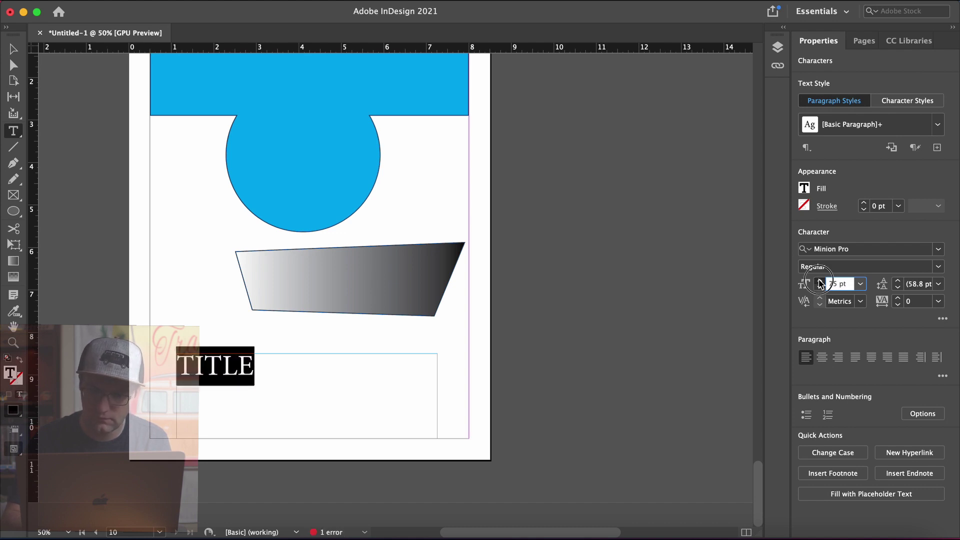
left_click(820, 283)
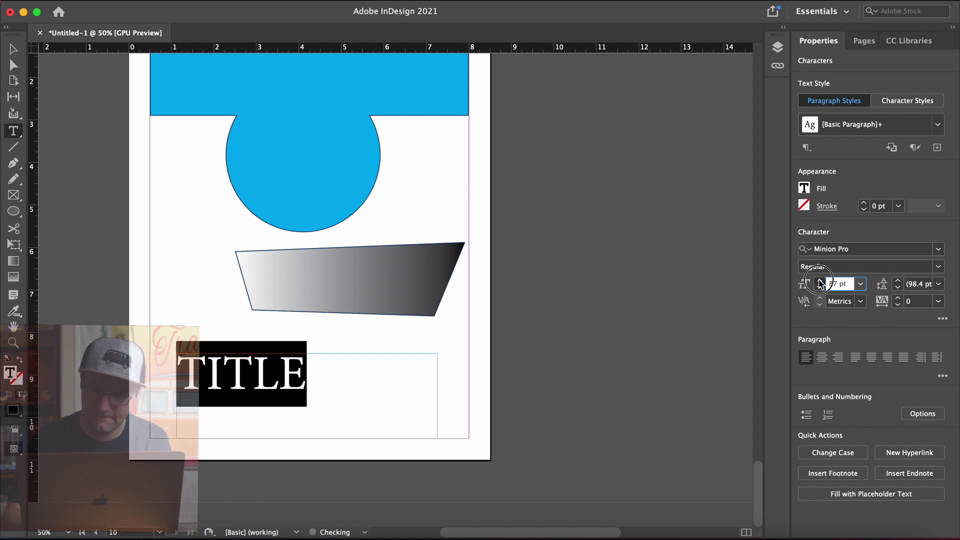
left_click(820, 283)
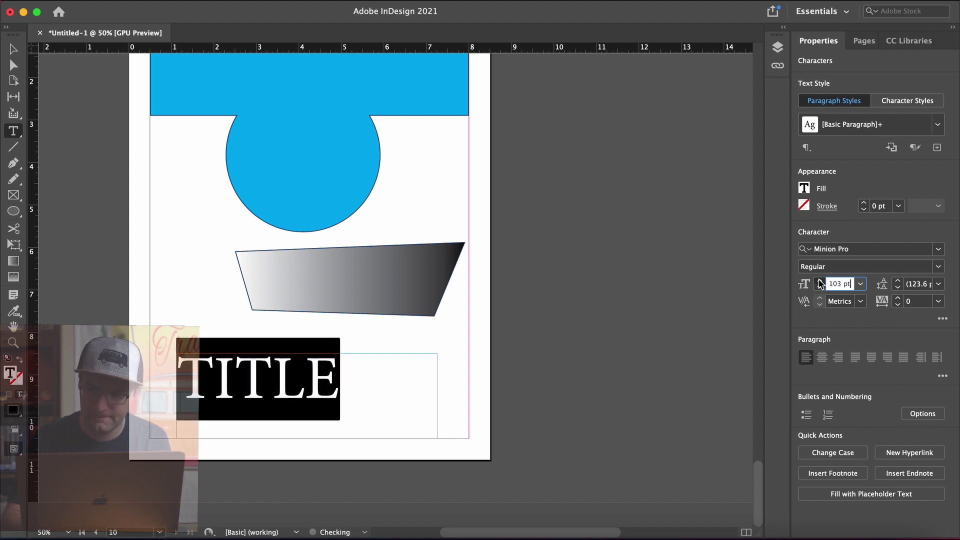
left_click(820, 283)
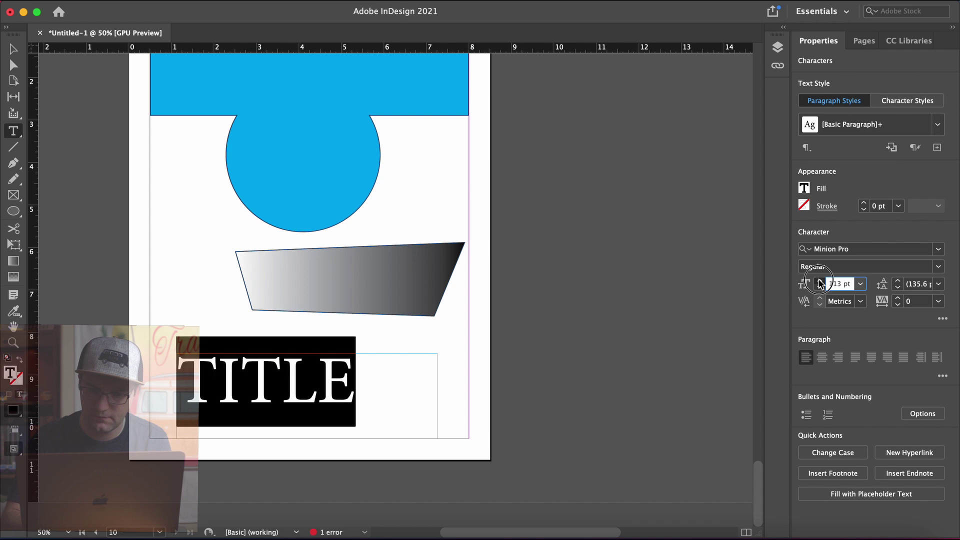
left_click(820, 283)
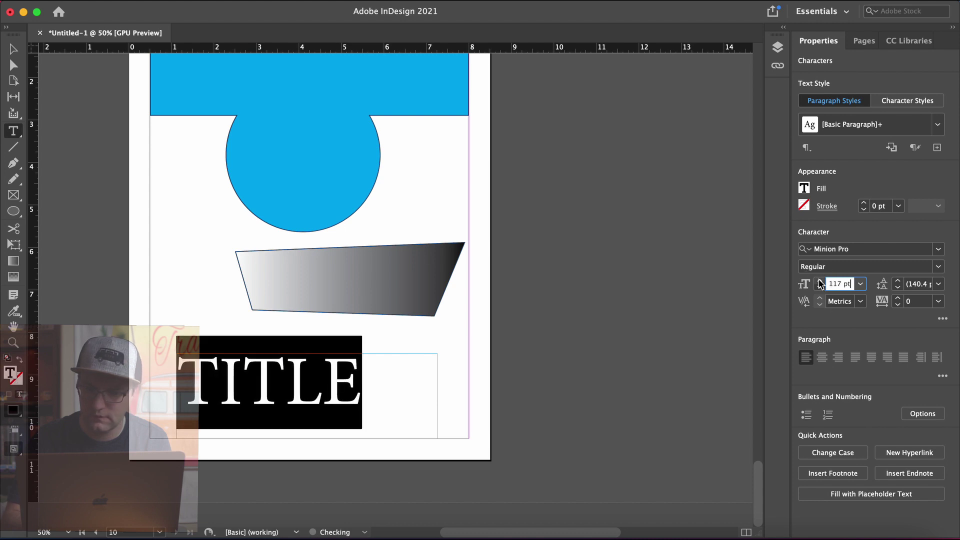
left_click(822, 359)
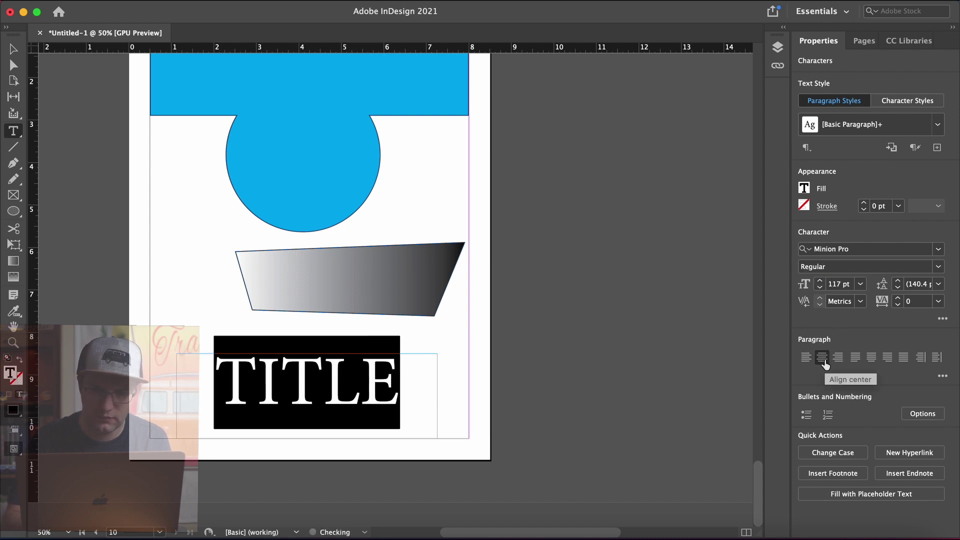
left_click(804, 188)
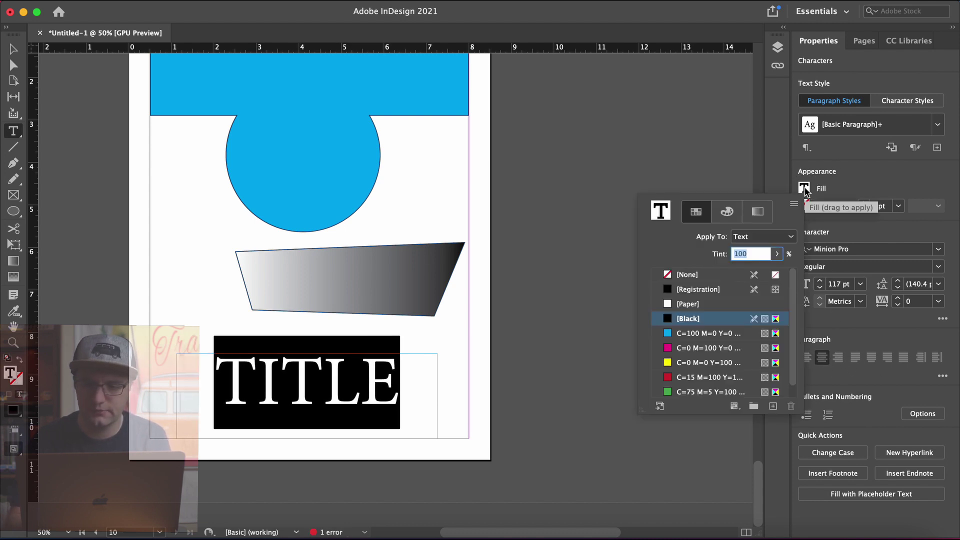
- Fill the TITLE lettering with yellow and give it a black stroke
left_click(688, 364)
left_click(811, 205)
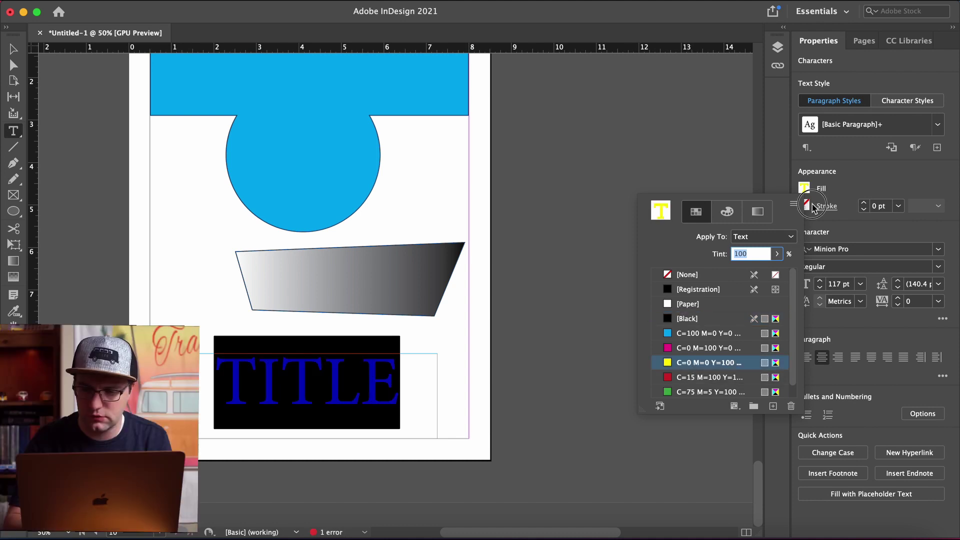
left_click(804, 206)
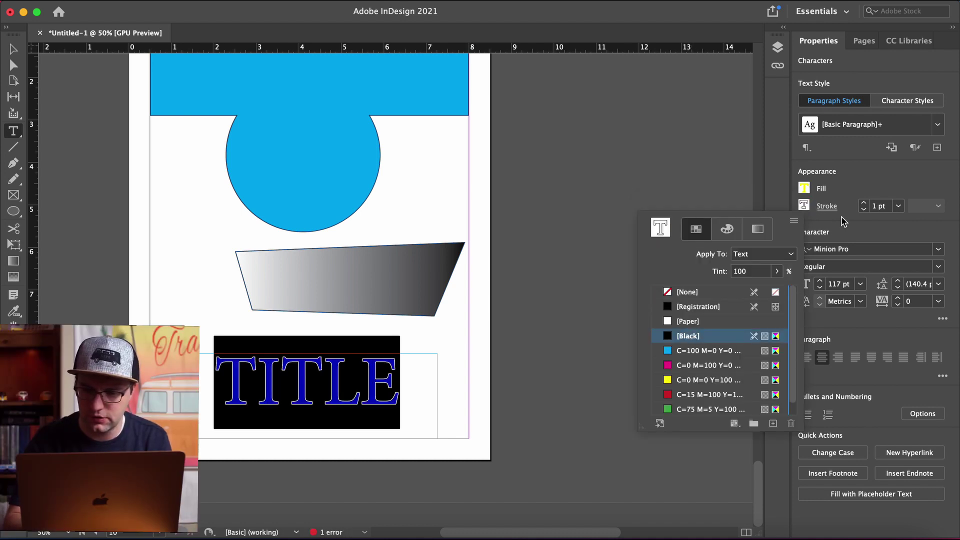
- Increase TITLE's stroke weight to 7 pt, then deselect to check the outline
left_click(864, 203)
left_click(863, 203)
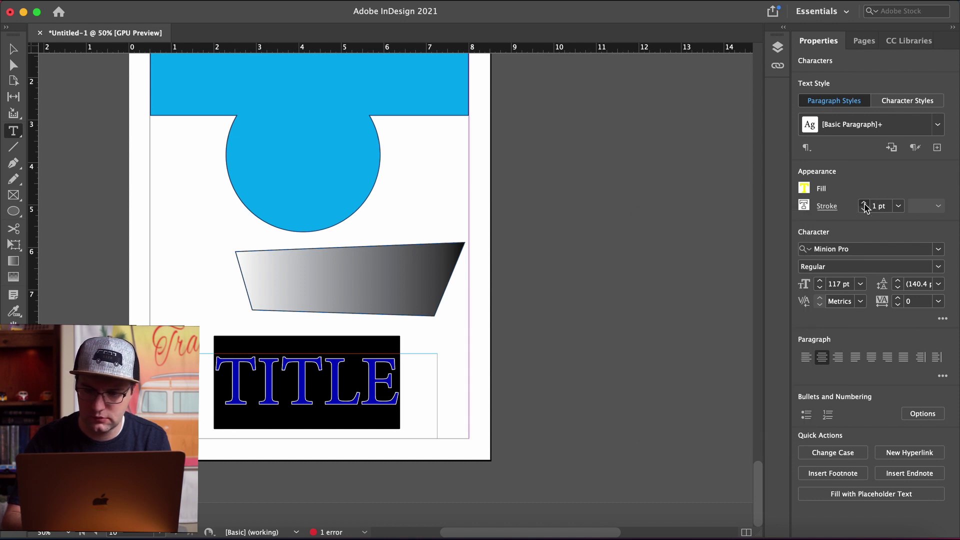
left_click(864, 203)
left_click(864, 203)
left_click(864, 203)
left_click(864, 203)
left_click(863, 203)
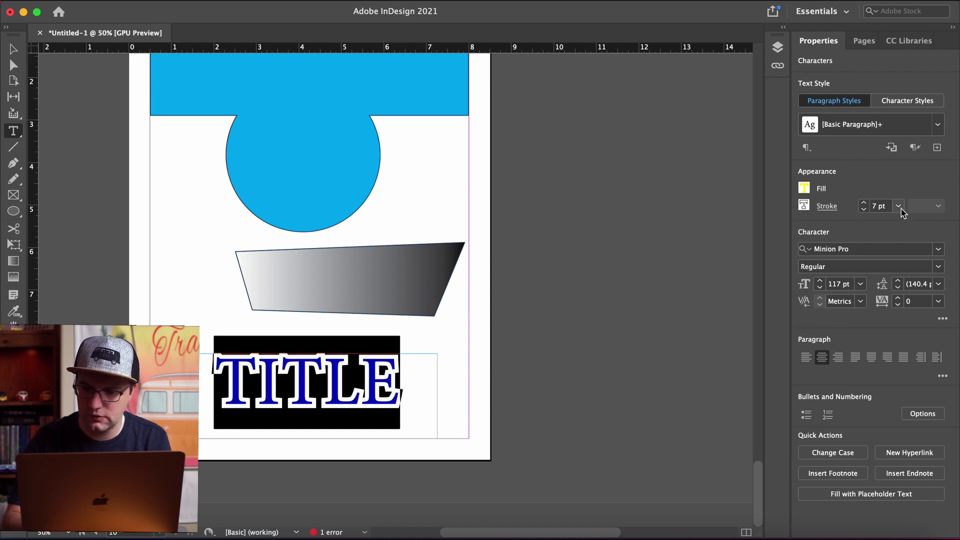
left_click(898, 206)
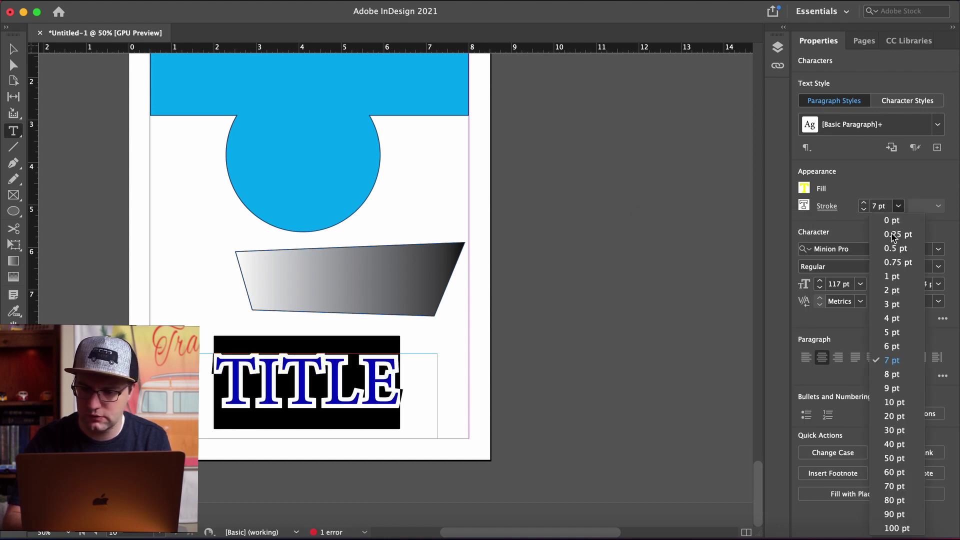
left_click(871, 179)
left_click(827, 207)
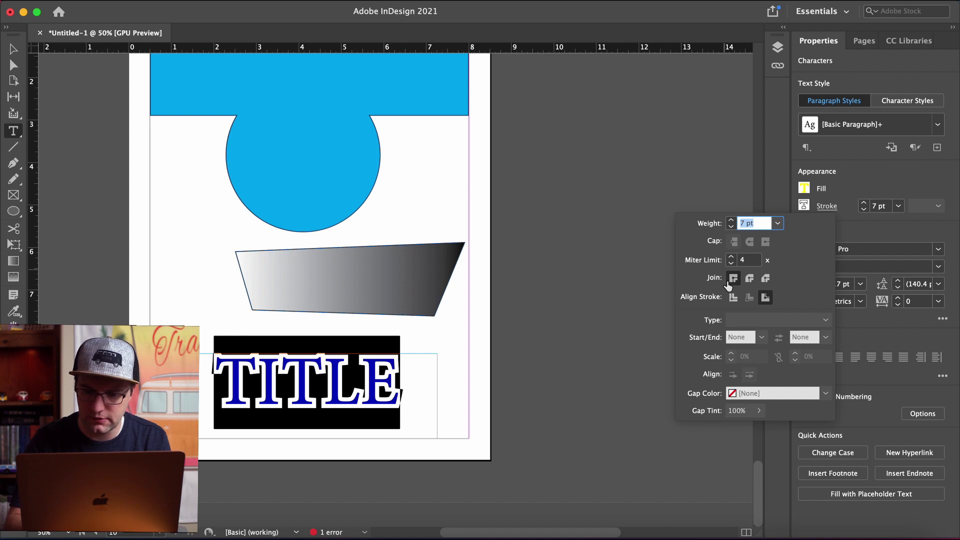
left_click(840, 186)
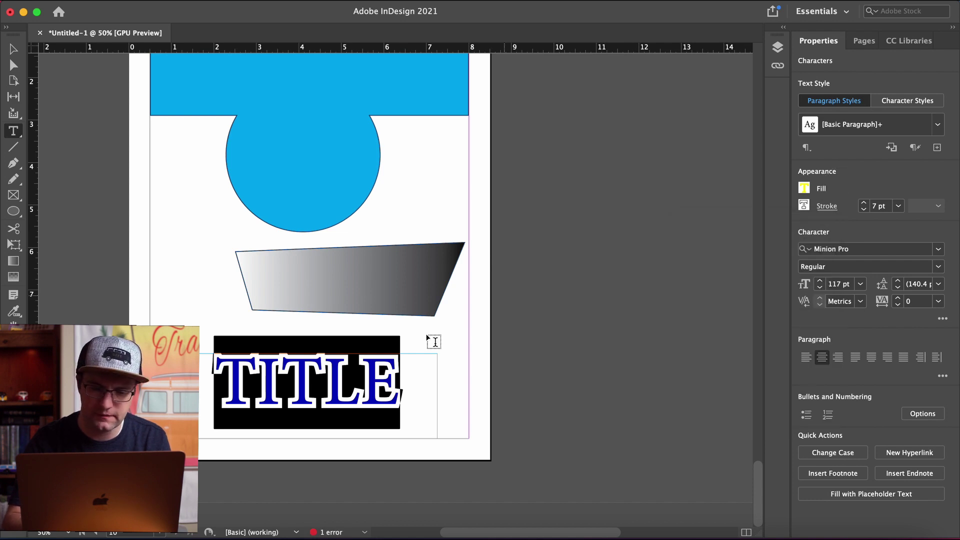
left_click(411, 400)
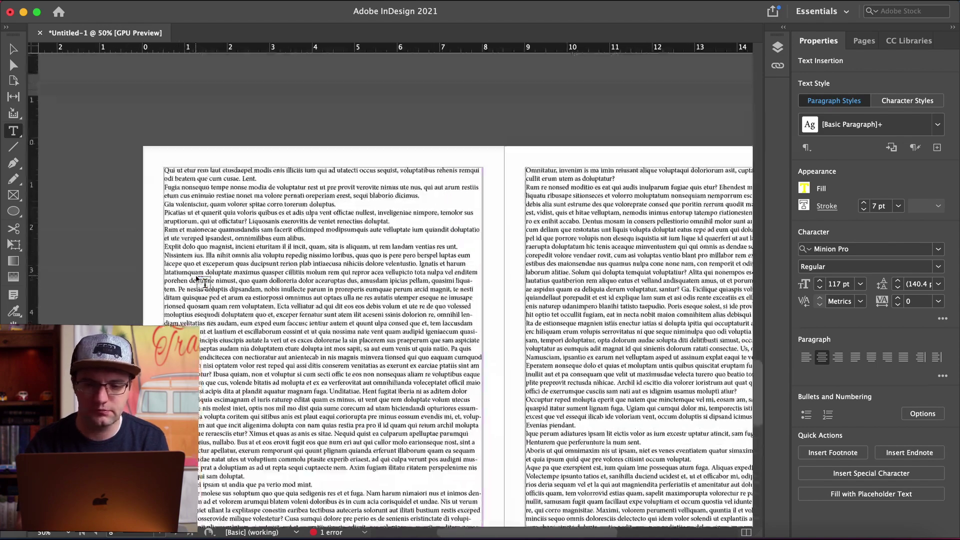
- Load the tree PNG with Cmd+D and undo its inline placement in the text
scroll(200, 282, "up", 8)
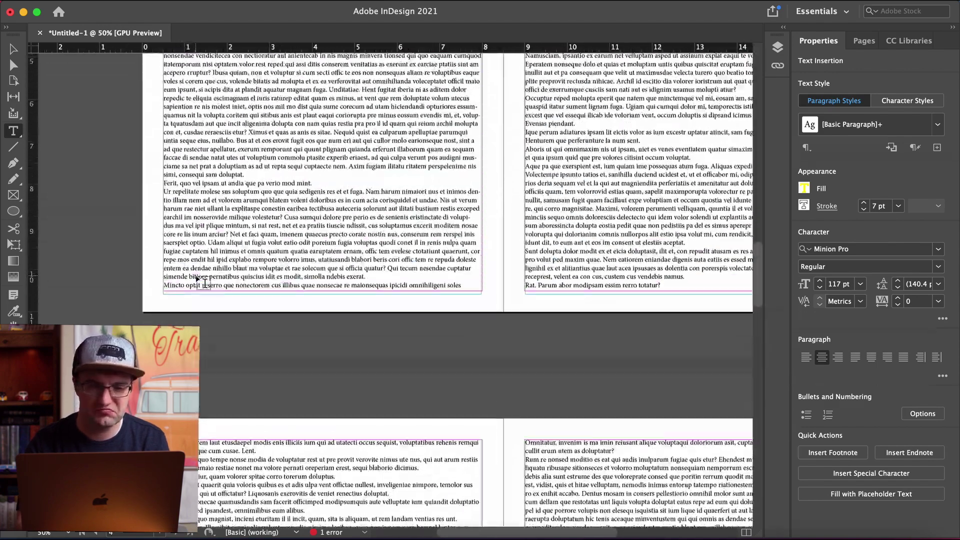
scroll(200, 282, "down", 15)
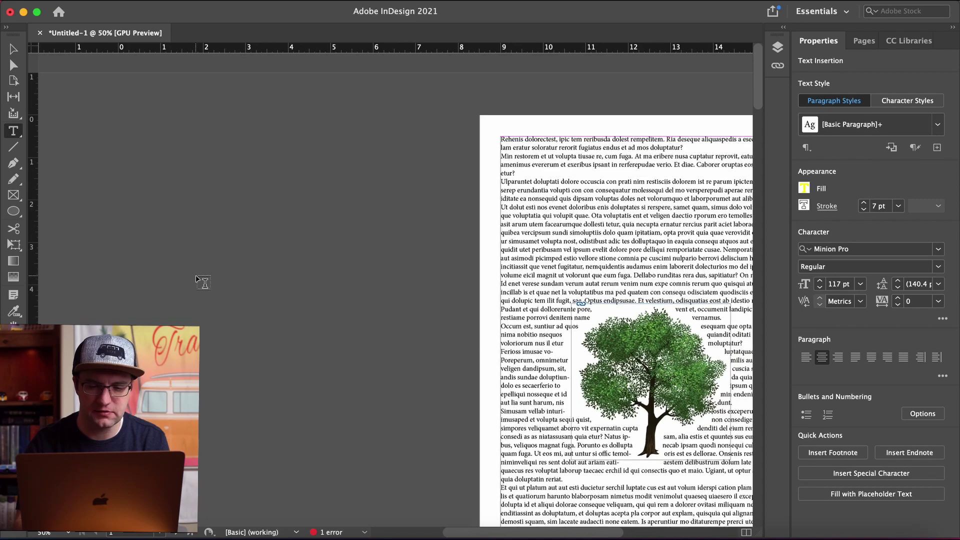
scroll(199, 282, "up", 10)
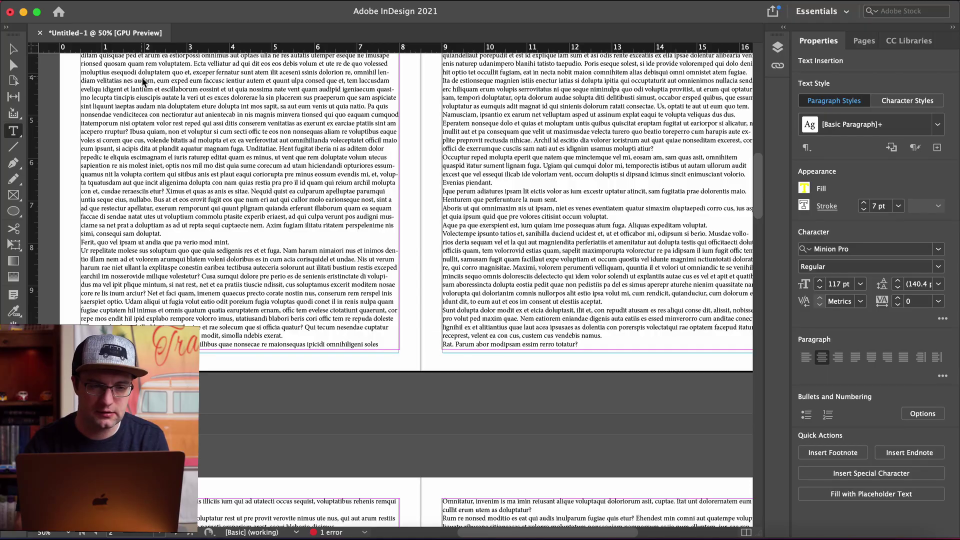
key("super+d")
left_click(361, 128)
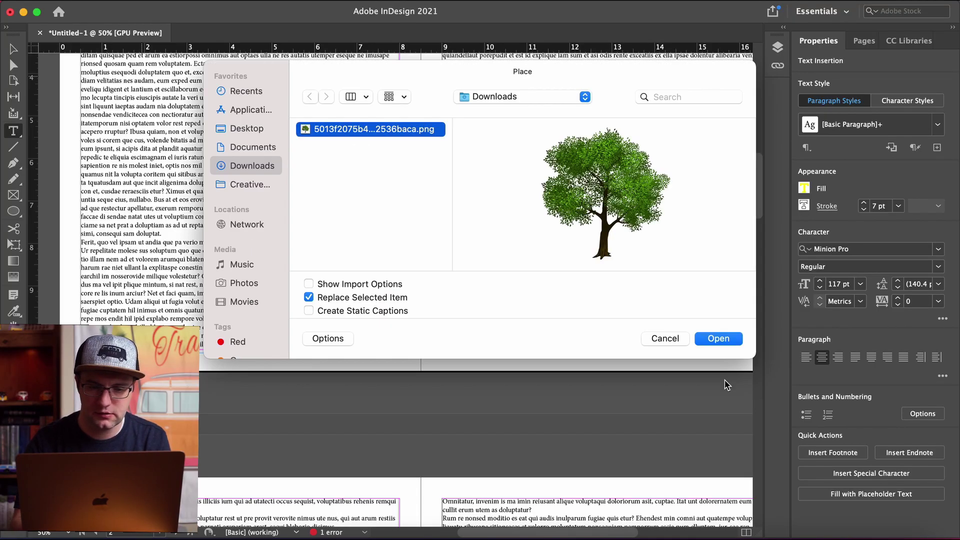
left_click(718, 338)
key("super+z")
- Drop tree image frames onto the left and right pages of the spread
scroll(247, 411, "up", 5)
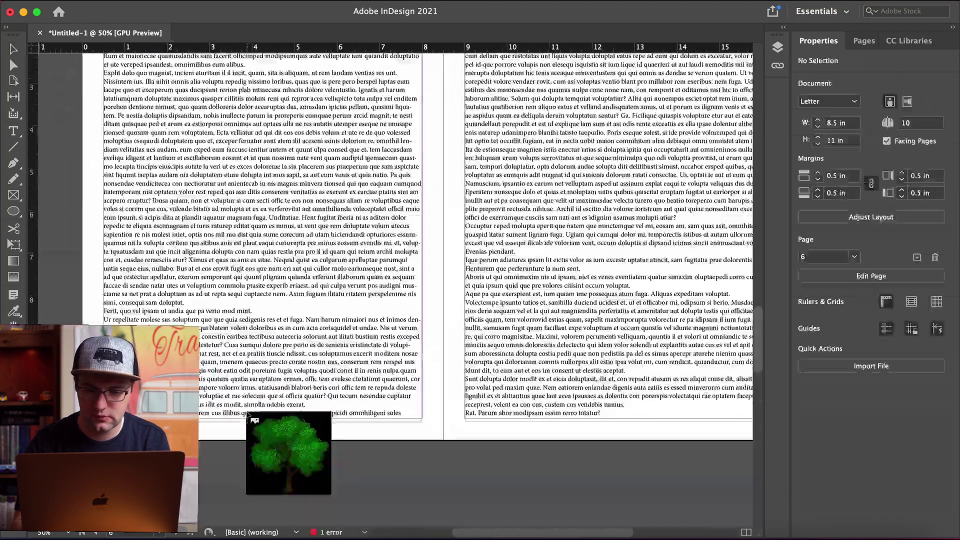
left_click(167, 203)
key("super+d")
key("Escape")
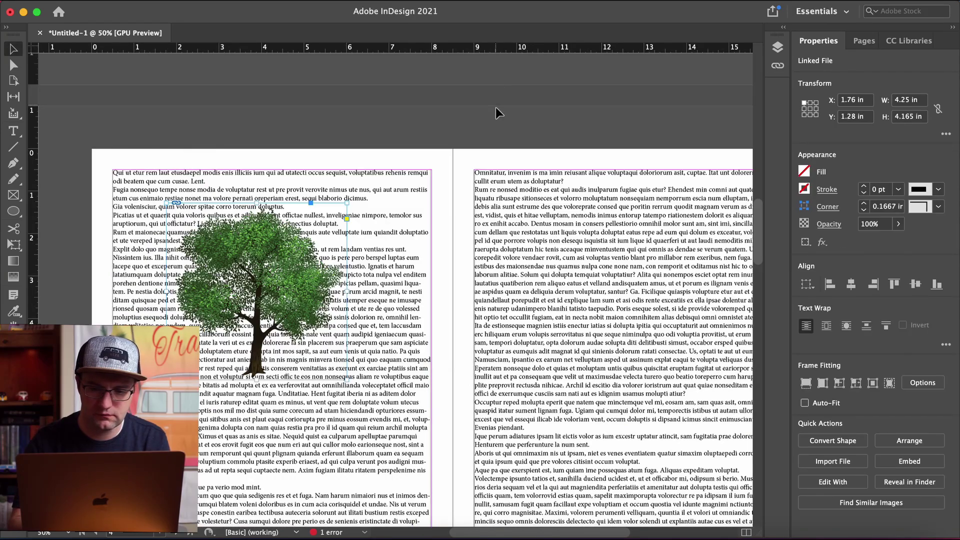
left_click(496, 107)
key("super+d")
key("Escape")
key("super+d")
left_click(718, 339)
left_click(442, 220)
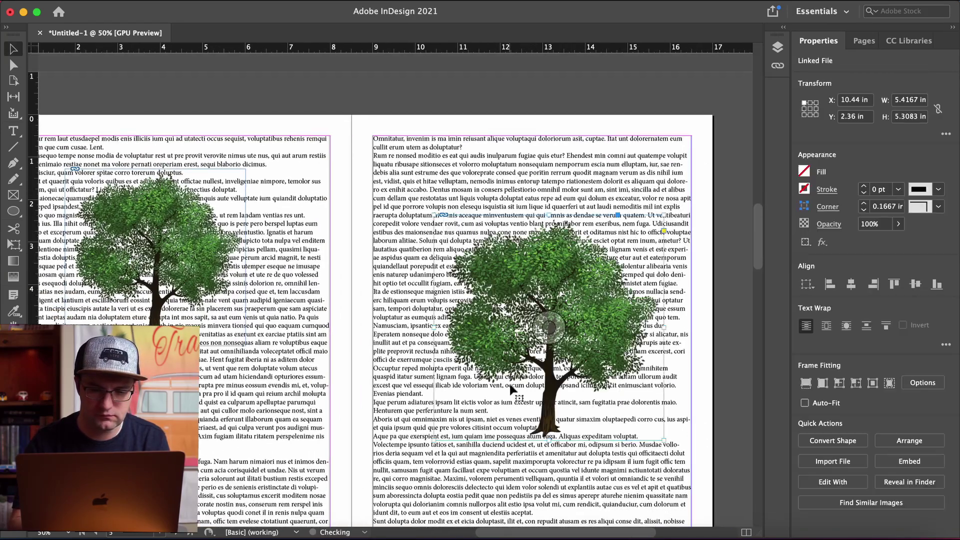
- Load the tree PNG again and place it on the next spread's left page
scroll(508, 382, "down", 10)
key("super+d")
left_click(374, 129)
left_click(719, 339)
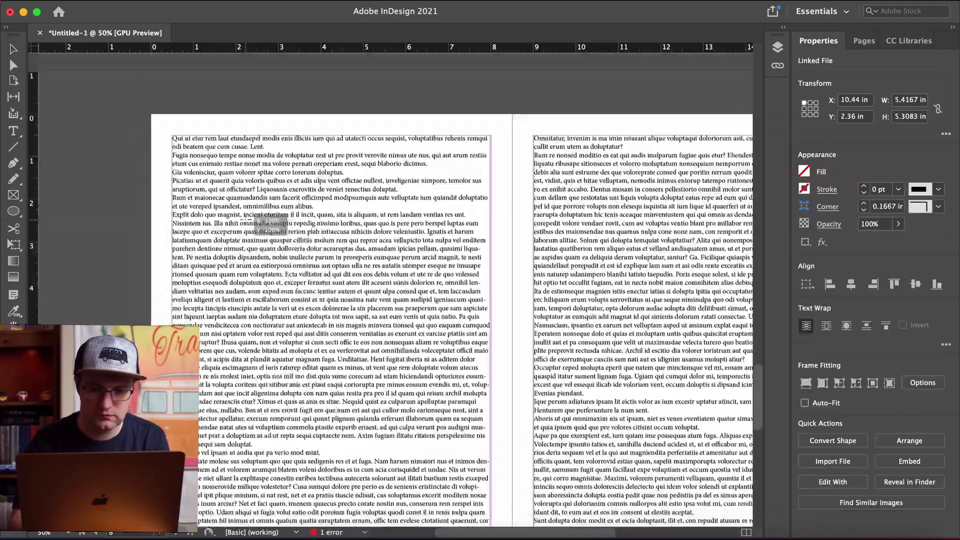
left_click(217, 189)
scroll(435, 360, "right", 5)
scroll(435, 360, "left", 5)
scroll(435, 360, "up", 5)
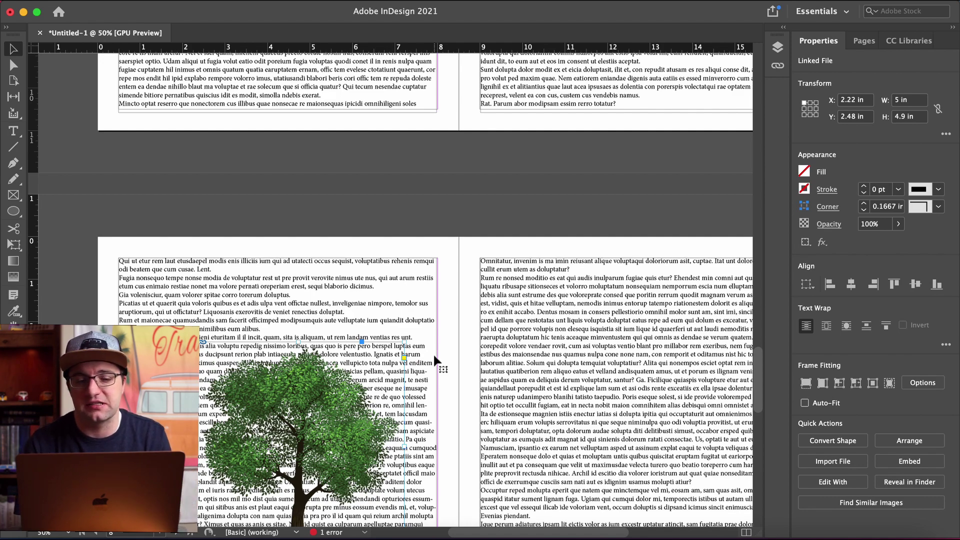
scroll(433, 352, "down", 2)
scroll(432, 353, "right", 2)
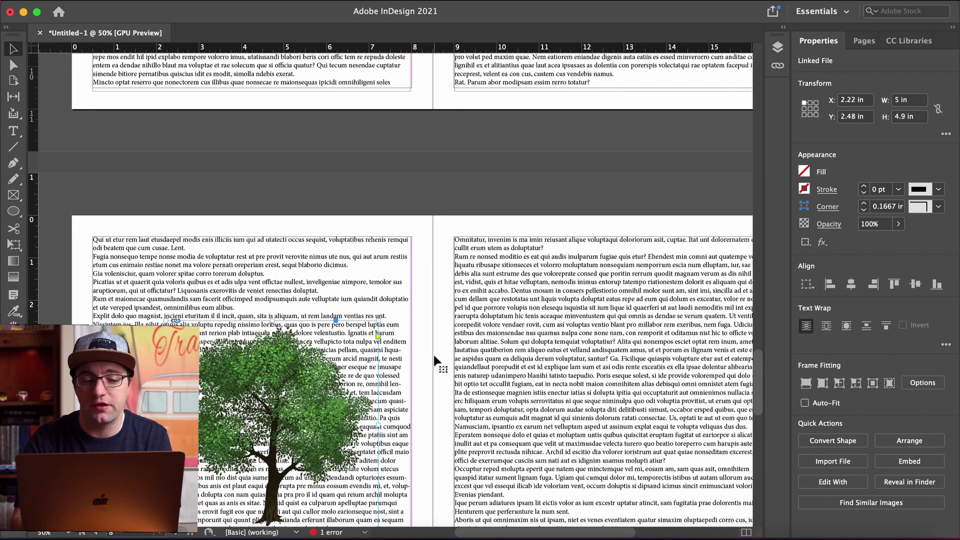
scroll(434, 359, "up", 1)
scroll(433, 359, "right", 2)
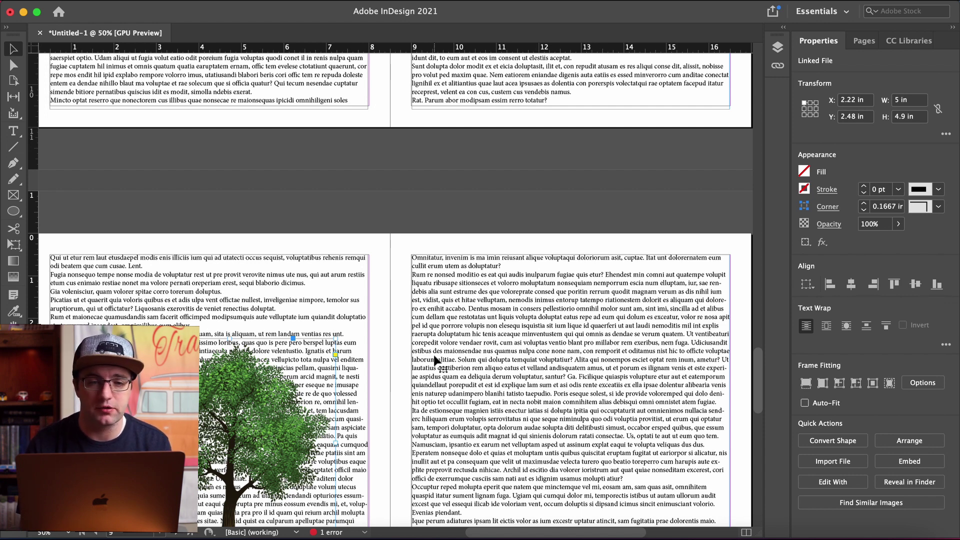
left_click(305, 2)
left_click(309, 28)
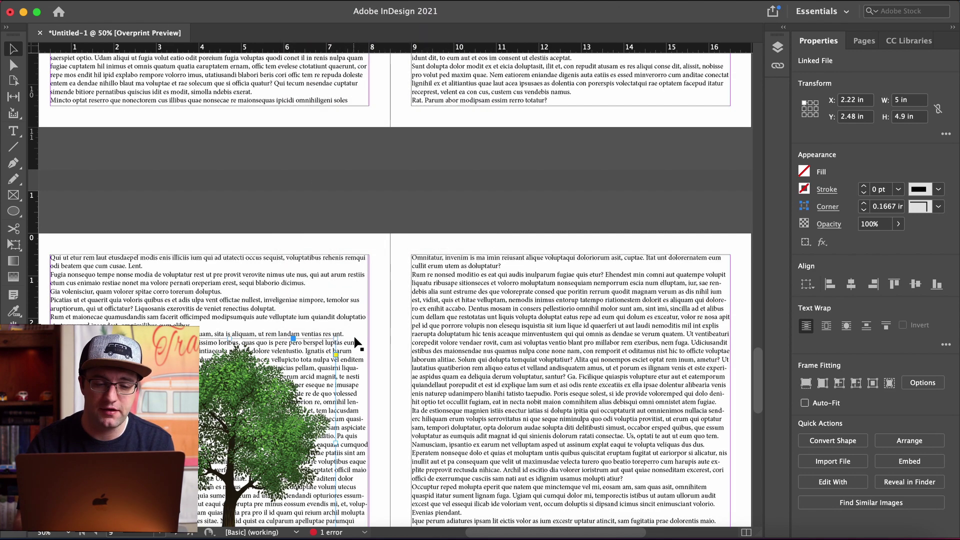
scroll(350, 365, "down", 5)
scroll(356, 343, "up", 10)
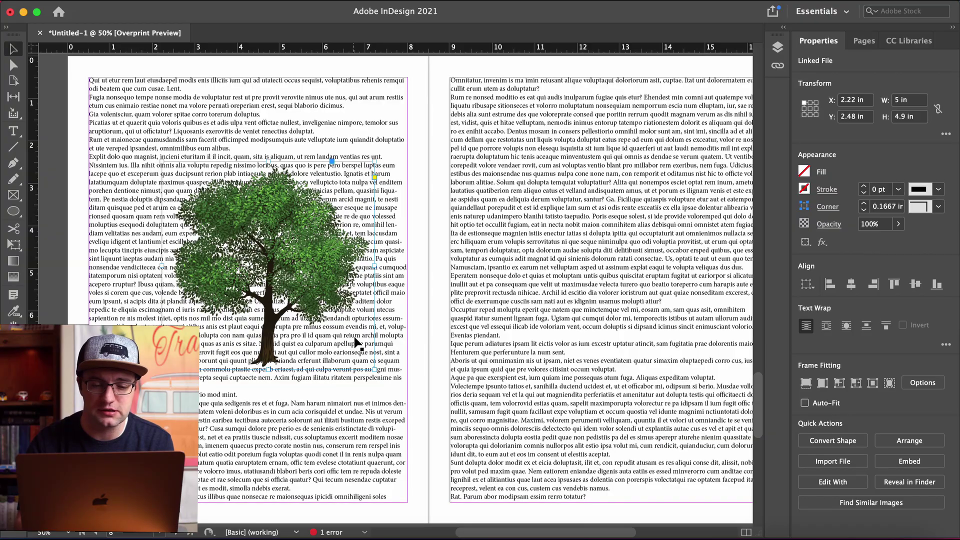
scroll(355, 338, "down", 7)
scroll(355, 338, "right", 5)
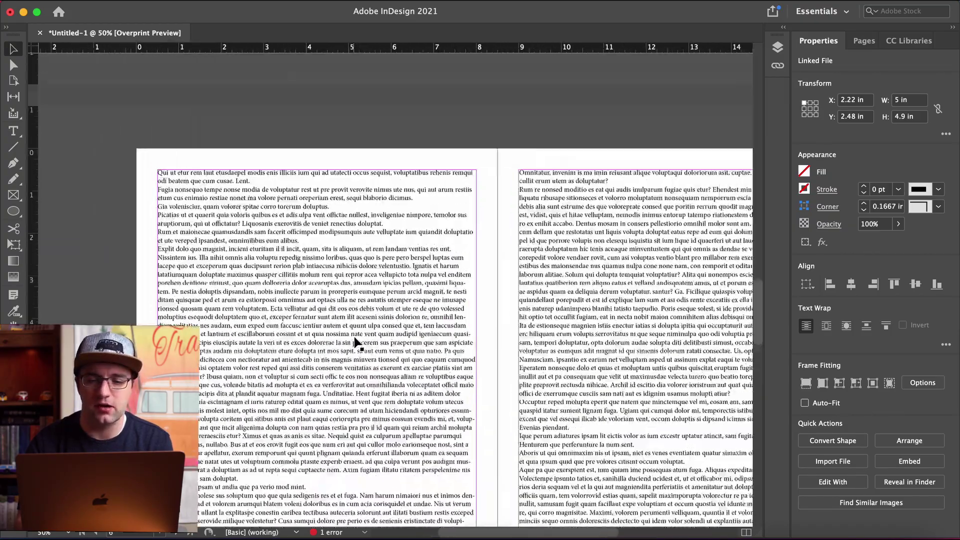
scroll(354, 337, "down", 5)
scroll(354, 337, "left", 2)
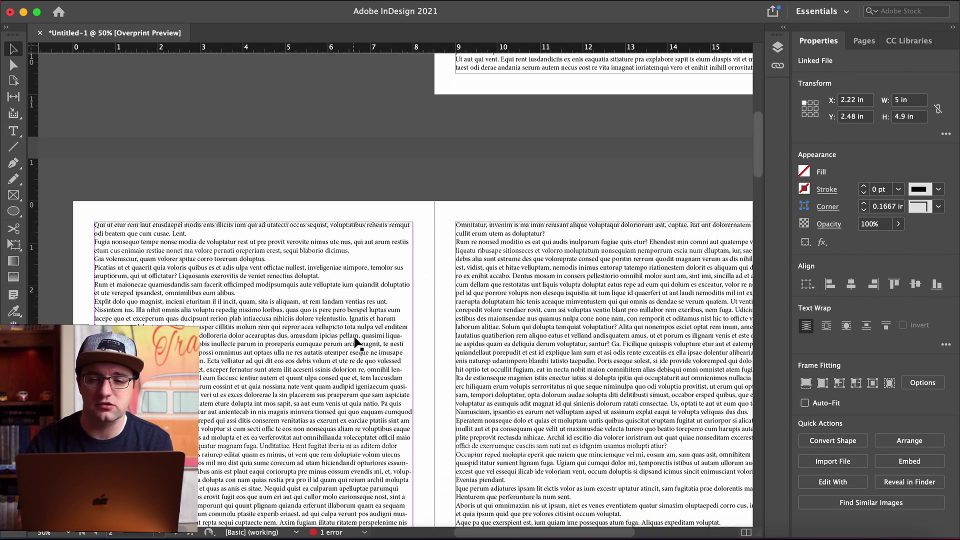
scroll(354, 338, "up", 5)
scroll(354, 339, "right", 1)
scroll(354, 337, "up", 5)
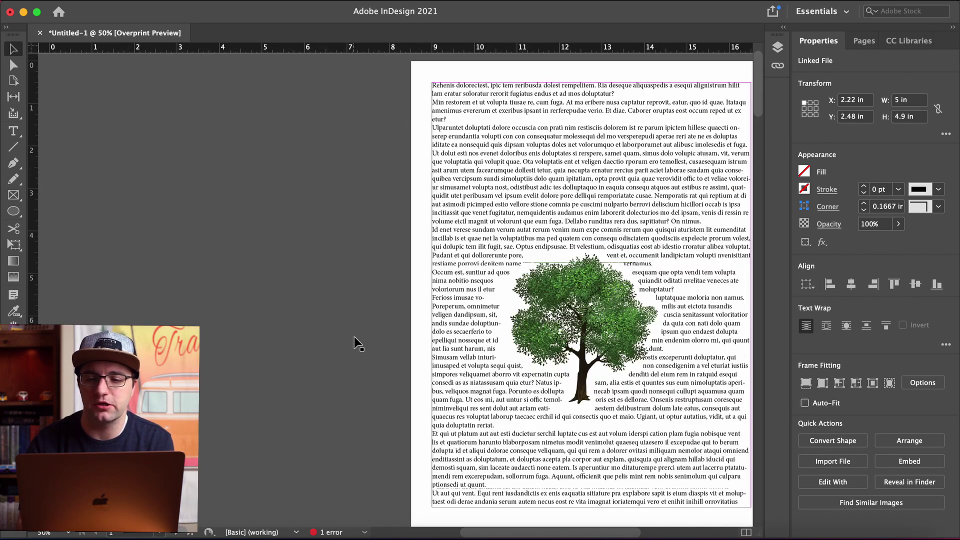
scroll(354, 337, "right", 2)
scroll(353, 337, "down", 1)
left_click(296, 1)
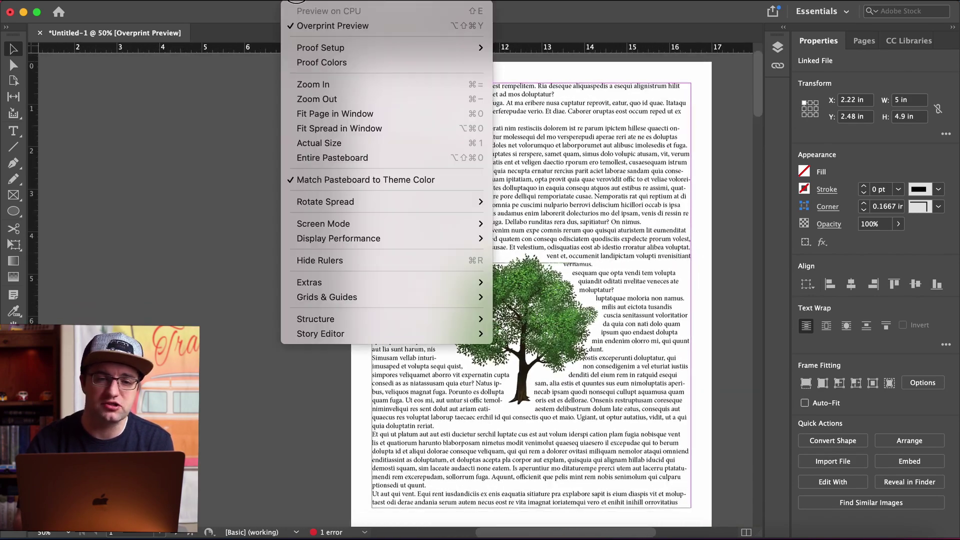
left_click(308, 25)
scroll(281, 238, "down", 1)
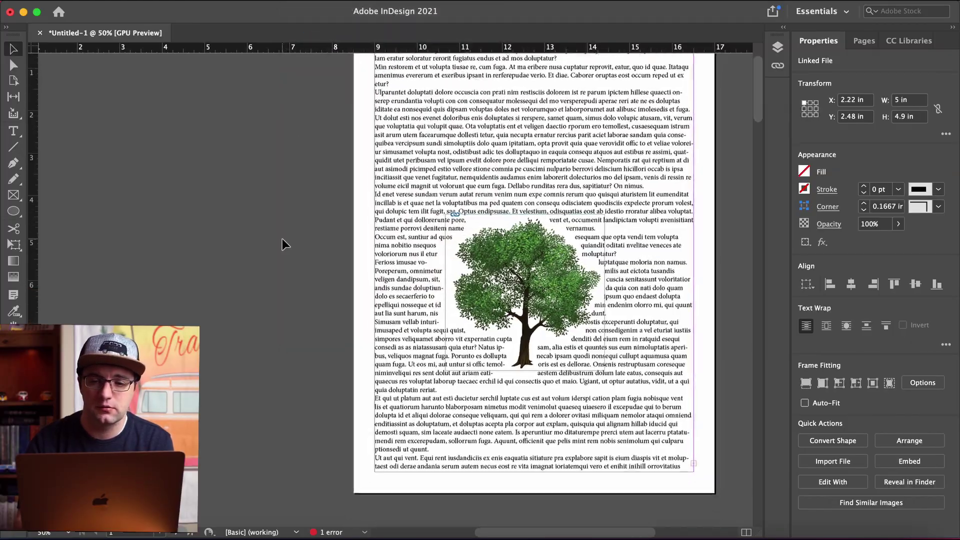
scroll(282, 238, "down", 12)
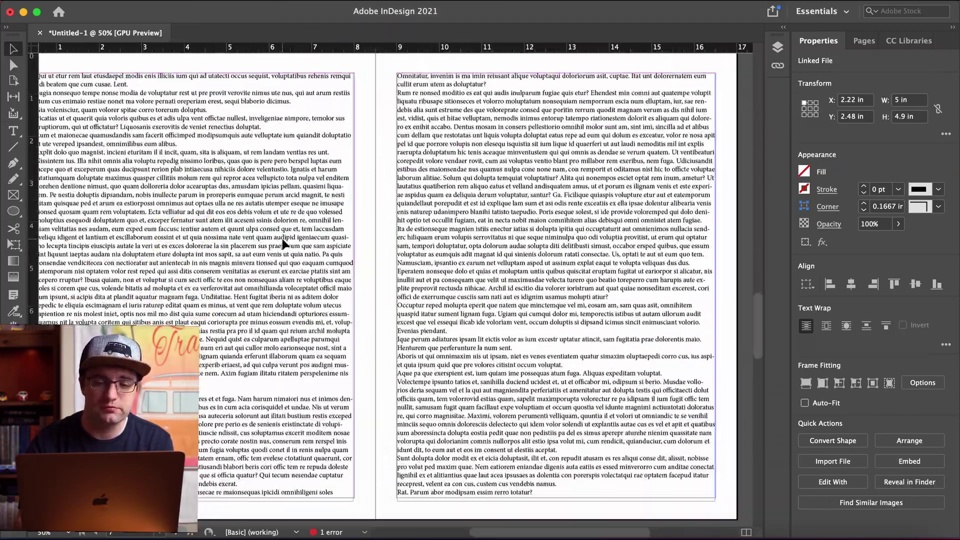
scroll(282, 239, "up", 10)
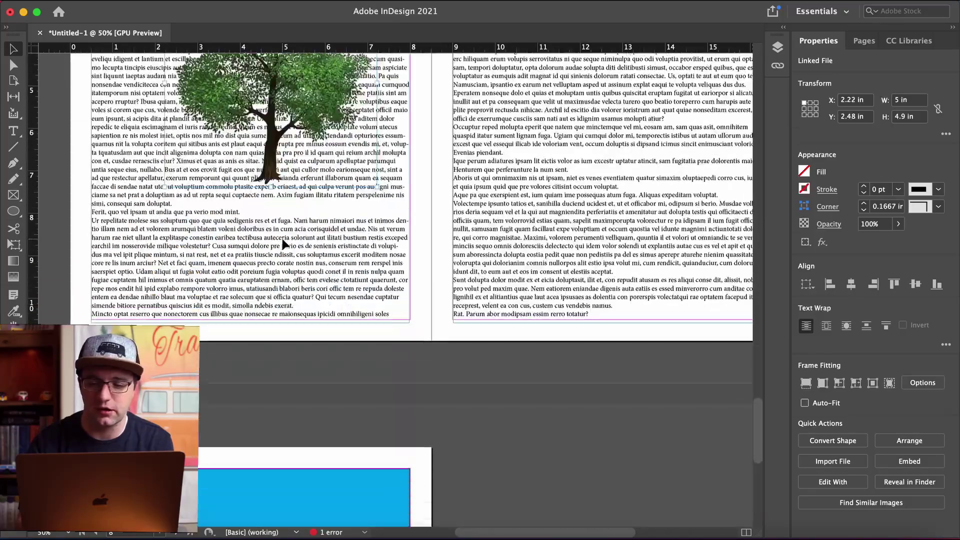
scroll(282, 238, "down", 10)
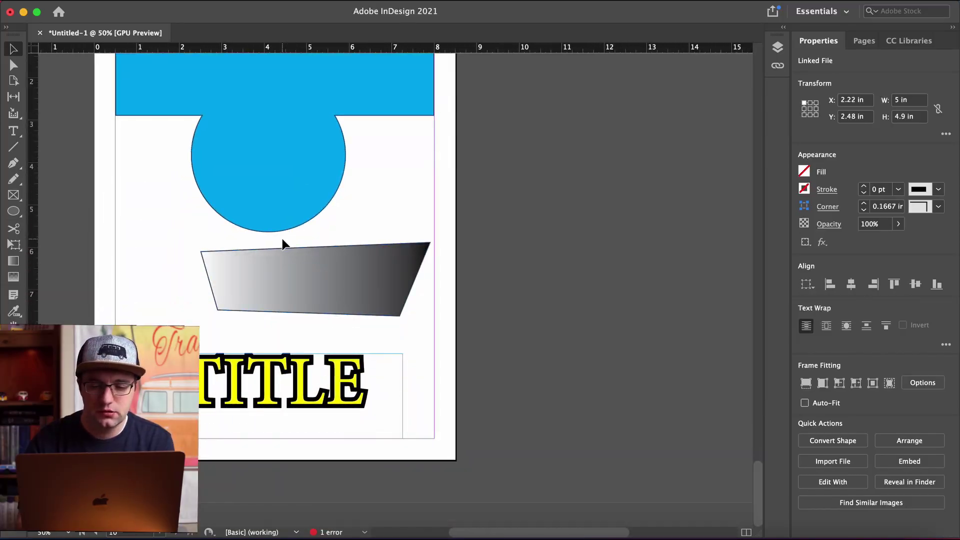
scroll(282, 243, "up", 10)
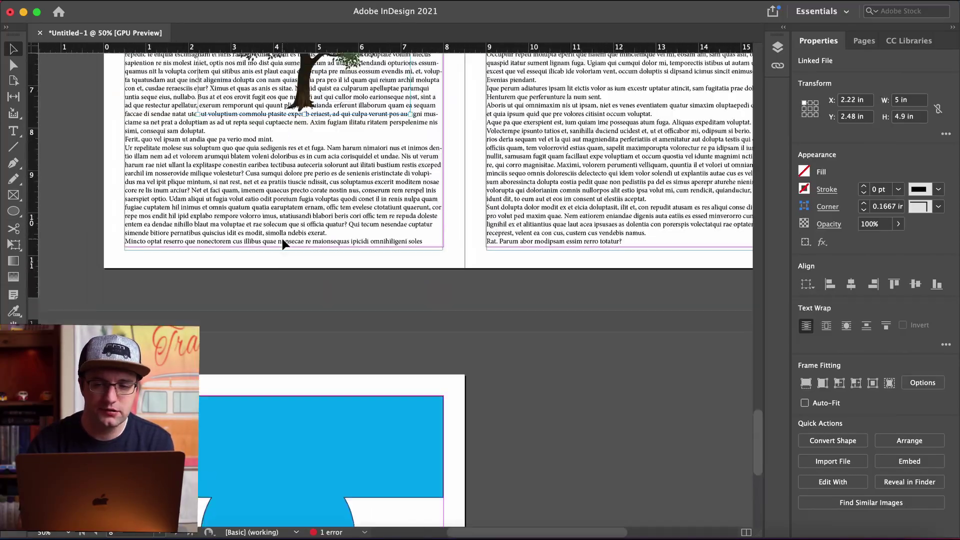
scroll(282, 243, "up", 1)
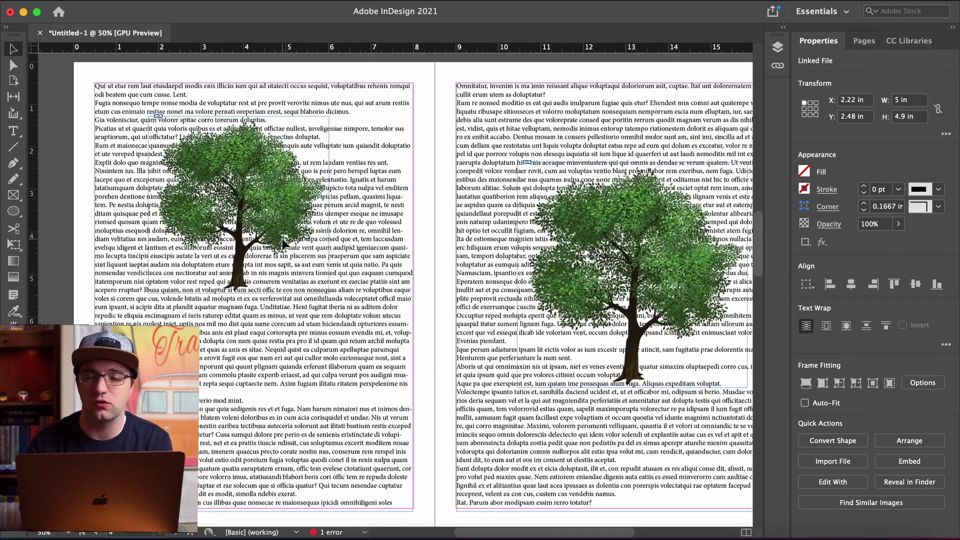